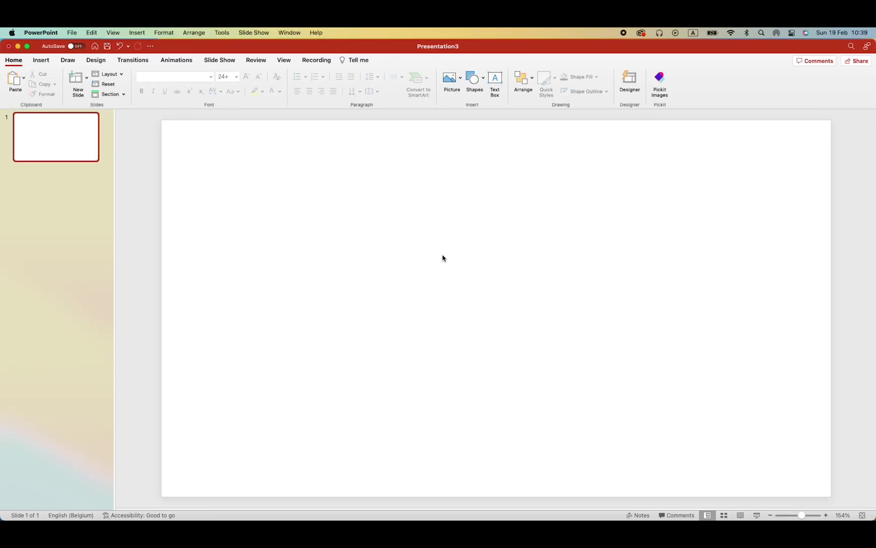
Paste the mountain photo to fill the slide and place the white Apple logo at its centre
{"action": "key", "text": "super+v"}
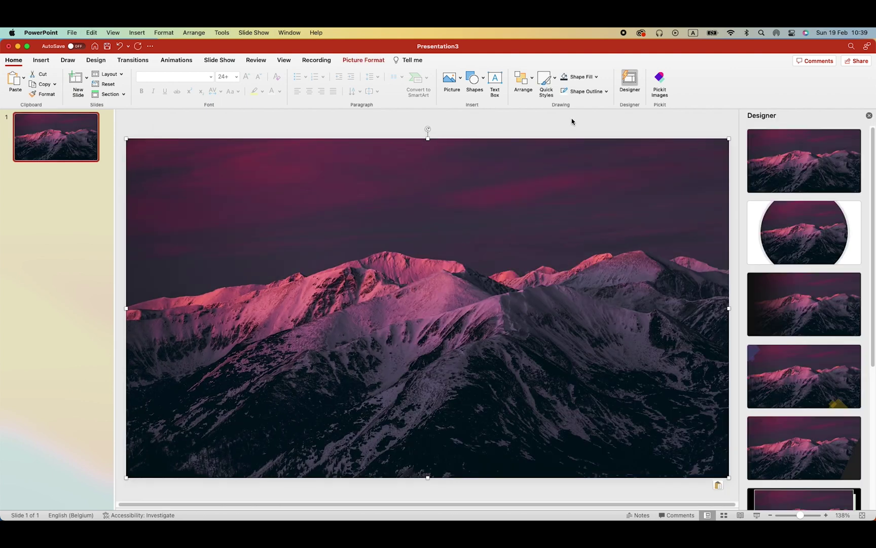
{"action": "left_click", "coordinate": [869, 116]}
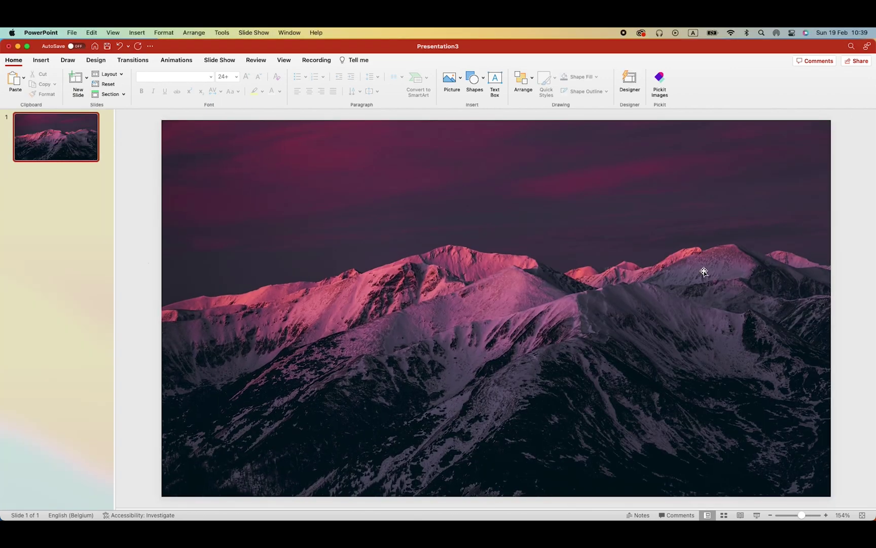
{"action": "key", "text": "super+v"}
{"action": "left_click_drag", "start_coordinate": [581, 267], "coordinate": [502, 326]}
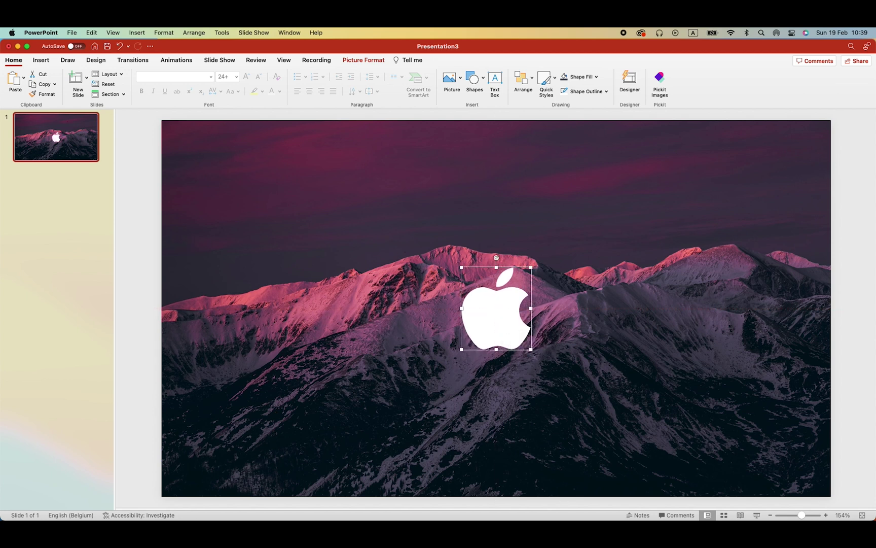
Duplicate the slide and delete the Apple logo from the copy
{"action": "left_click", "coordinate": [66, 172]}
{"action": "right_click", "coordinate": [67, 158]}
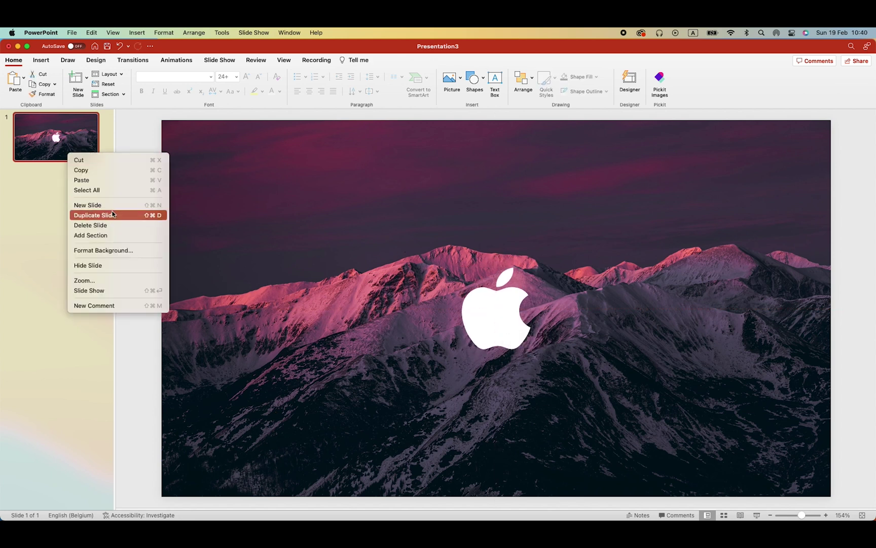
{"action": "left_click", "coordinate": [112, 214]}
{"action": "left_click", "coordinate": [499, 313]}
{"action": "scroll", "coordinate": [499, 313], "scroll_direction": "down", "scroll_amount": 5}
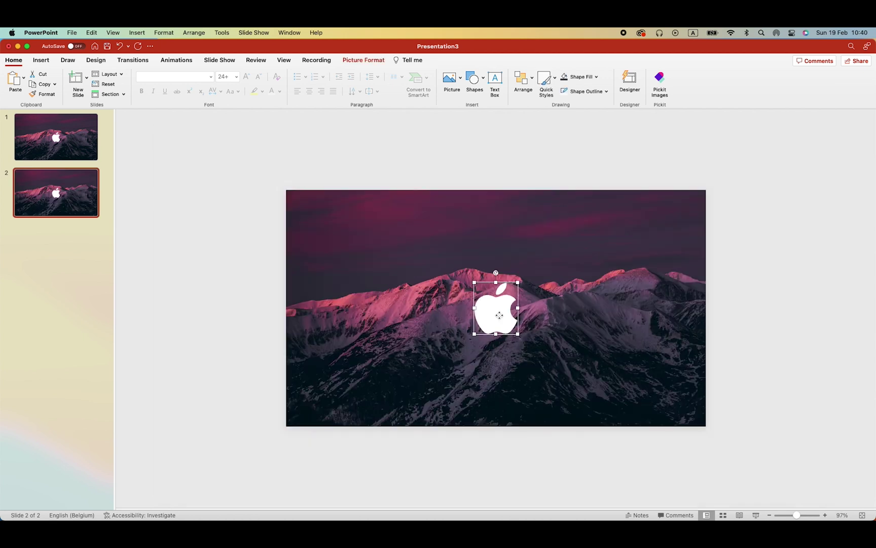
{"action": "key", "text": "BackSpace"}
Cover the whole second slide with a white rectangle that has no outline
{"action": "scroll", "coordinate": [539, 306], "scroll_direction": "up", "scroll_amount": 3}
{"action": "left_click", "coordinate": [477, 82]}
{"action": "left_click", "coordinate": [472, 121]}
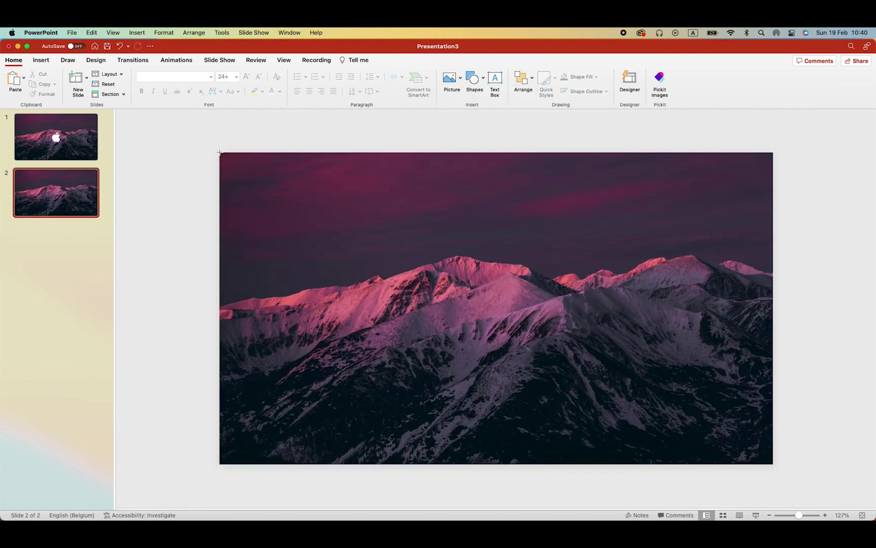
{"action": "mouse_move", "coordinate": [220, 152]}
{"action": "left_mouse_down"}
{"action": "mouse_move", "coordinate": [369, 220]}
{"action": "mouse_move", "coordinate": [774, 465]}
{"action": "left_mouse_up"}
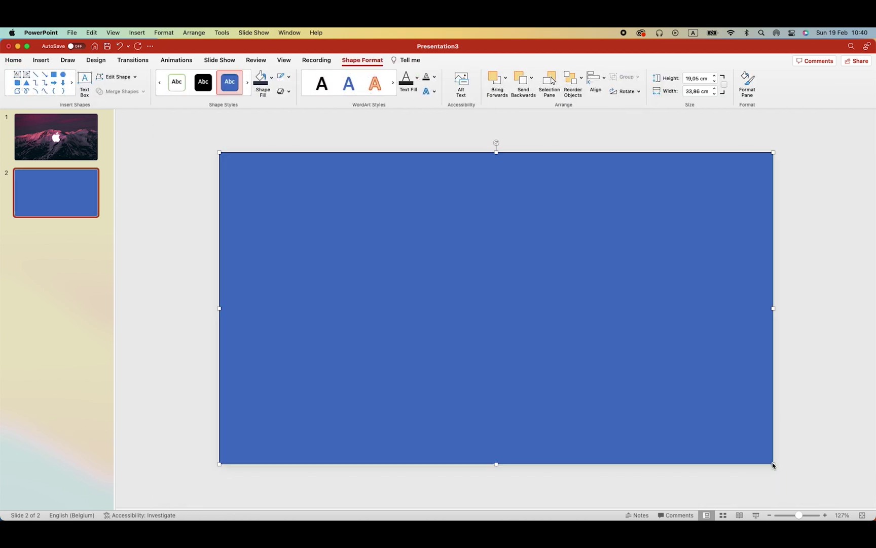
{"action": "left_click", "coordinate": [271, 77]}
{"action": "left_click", "coordinate": [261, 121]}
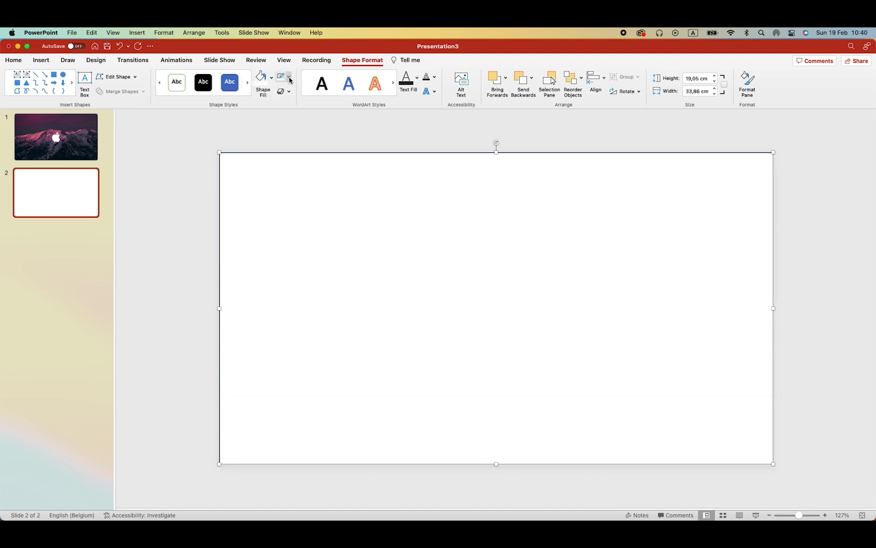
Set the white rectangle's fill transparency to 53%
{"action": "right_click", "coordinate": [474, 276]}
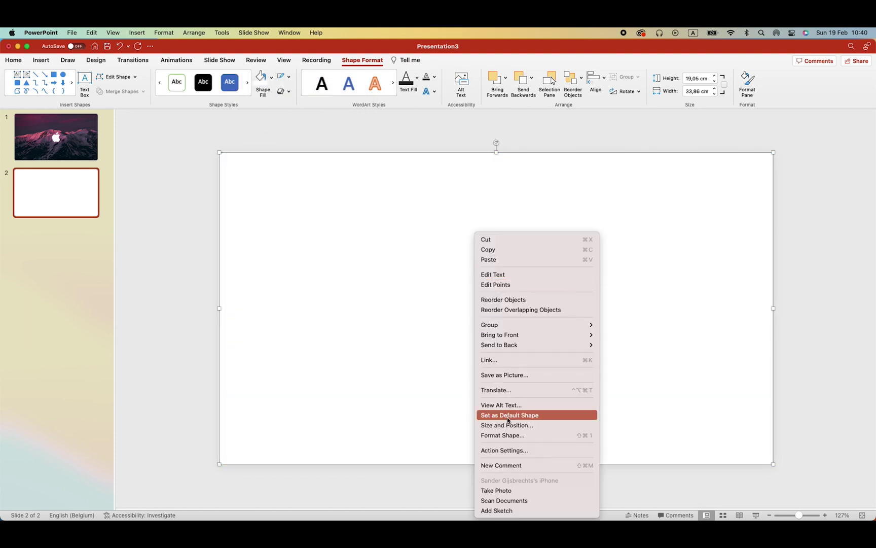
{"action": "left_click", "coordinate": [507, 436]}
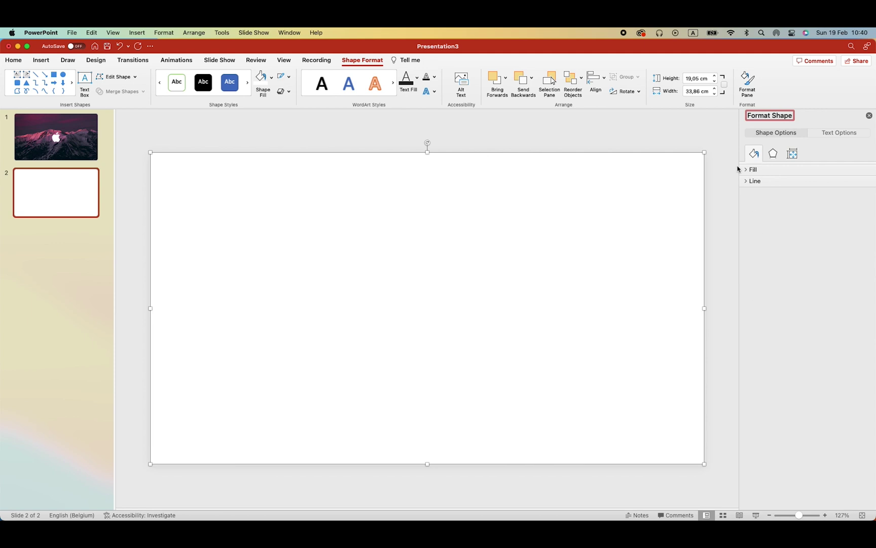
{"action": "left_click", "coordinate": [747, 171]}
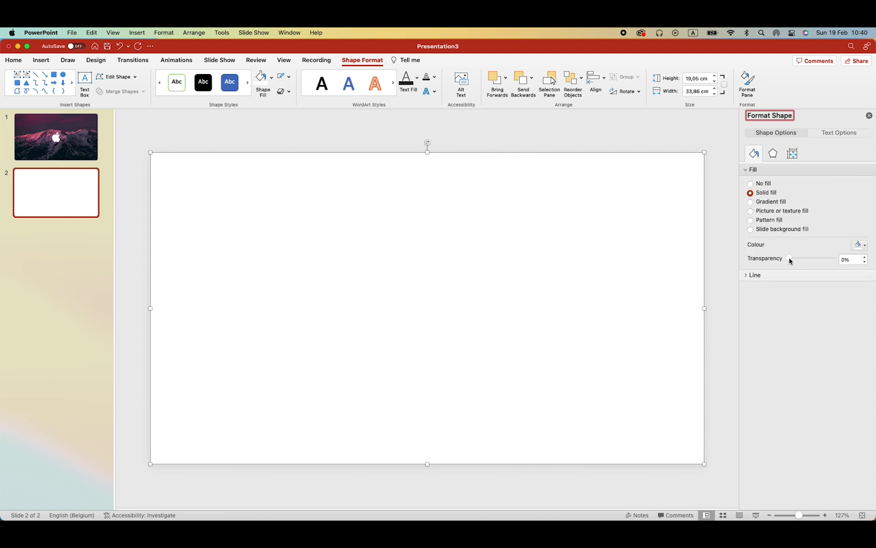
{"action": "left_click_drag", "start_coordinate": [790, 261], "coordinate": [813, 261]}
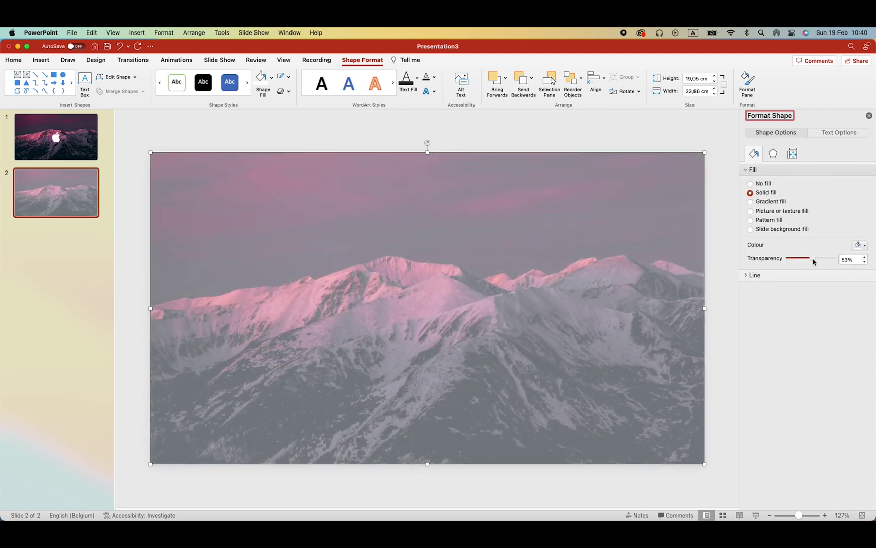
{"action": "left_click", "coordinate": [869, 116]}
Apply the Blur artistic effect with radius 24 to the mountain picture under the overlay, leaving the overlay covering the full slide
{"action": "left_click_drag", "start_coordinate": [534, 210], "coordinate": [538, 251]}
{"action": "right_click", "coordinate": [534, 177]}
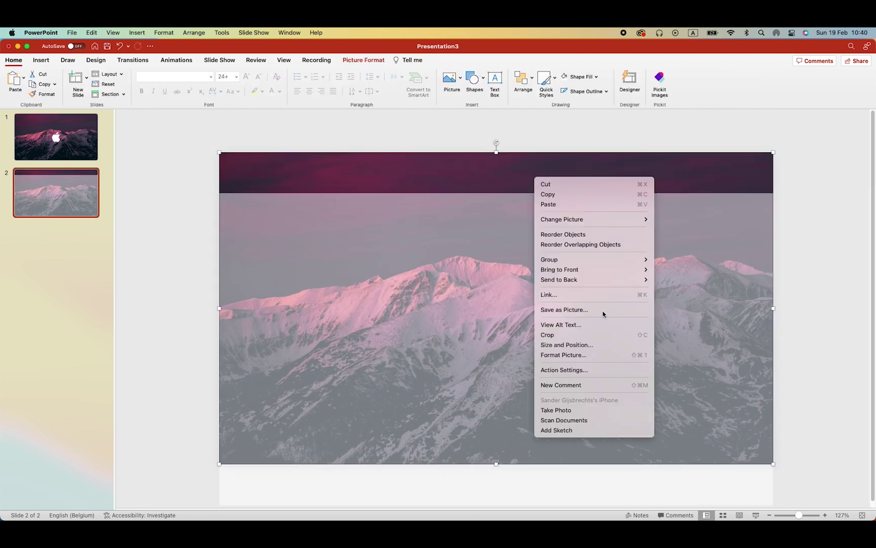
{"action": "left_click", "coordinate": [584, 354]}
{"action": "left_click", "coordinate": [755, 137]}
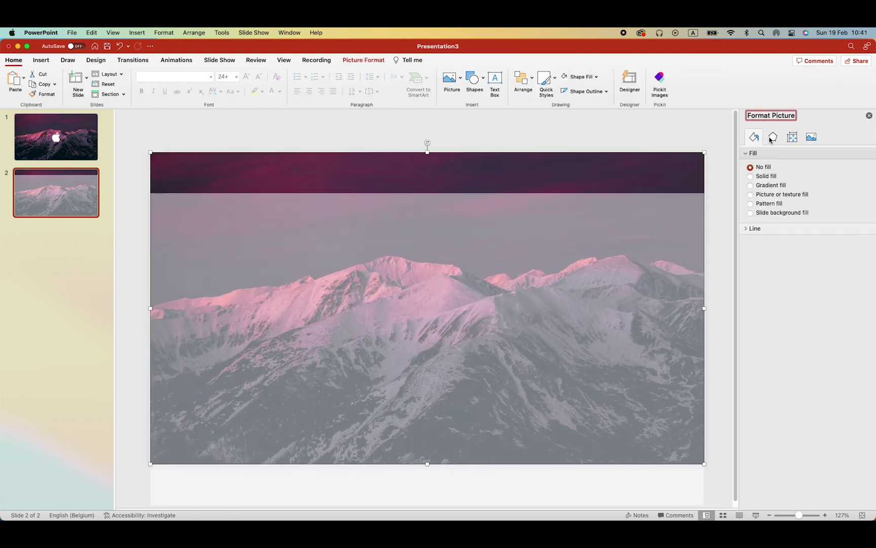
{"action": "left_click", "coordinate": [772, 139]}
{"action": "left_click", "coordinate": [765, 221]}
{"action": "left_click", "coordinate": [866, 237]}
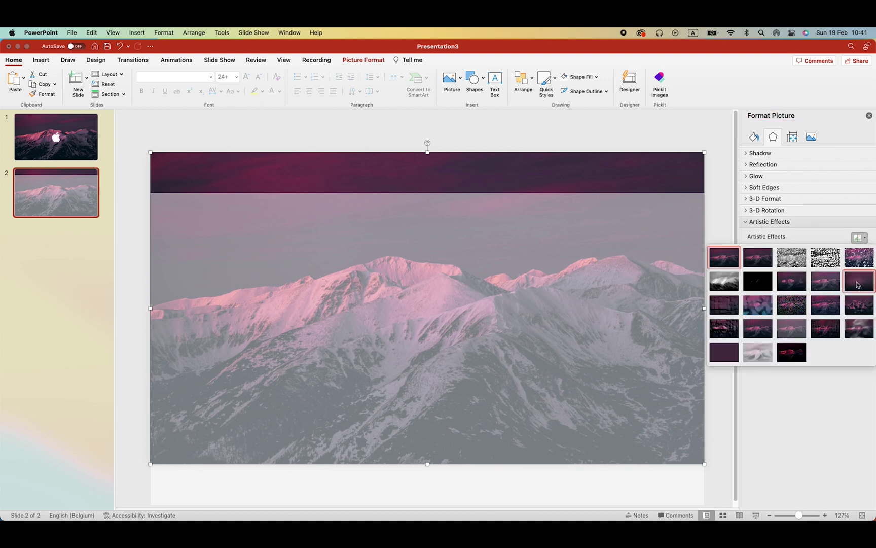
{"action": "left_click", "coordinate": [858, 285]}
{"action": "left_click", "coordinate": [865, 250]}
{"action": "left_click", "coordinate": [865, 249]}
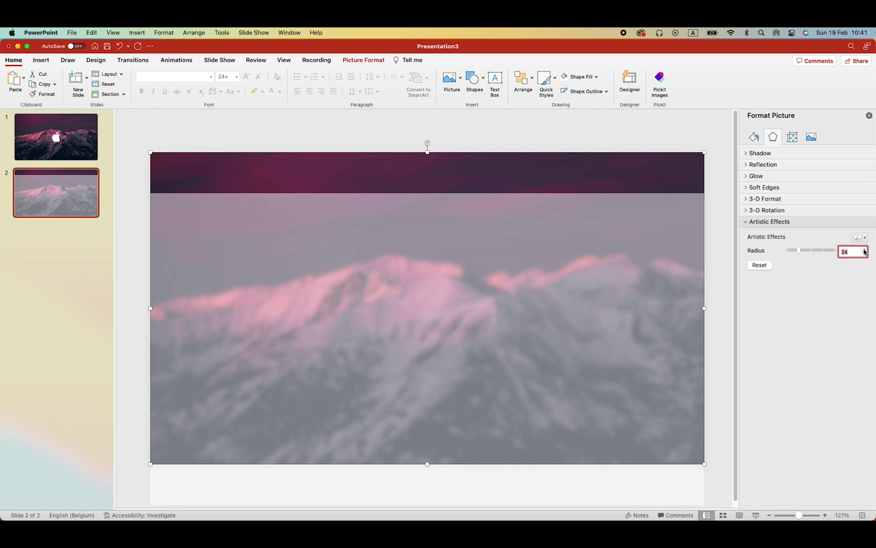
{"action": "left_click", "coordinate": [710, 146]}
{"action": "left_click_drag", "start_coordinate": [565, 275], "coordinate": [561, 252]}
Add a text box over the mountains with the word "Welcome" in white Helvetica, with only the first letter capitalised
{"action": "left_click_drag", "start_coordinate": [370, 264], "coordinate": [613, 333]}
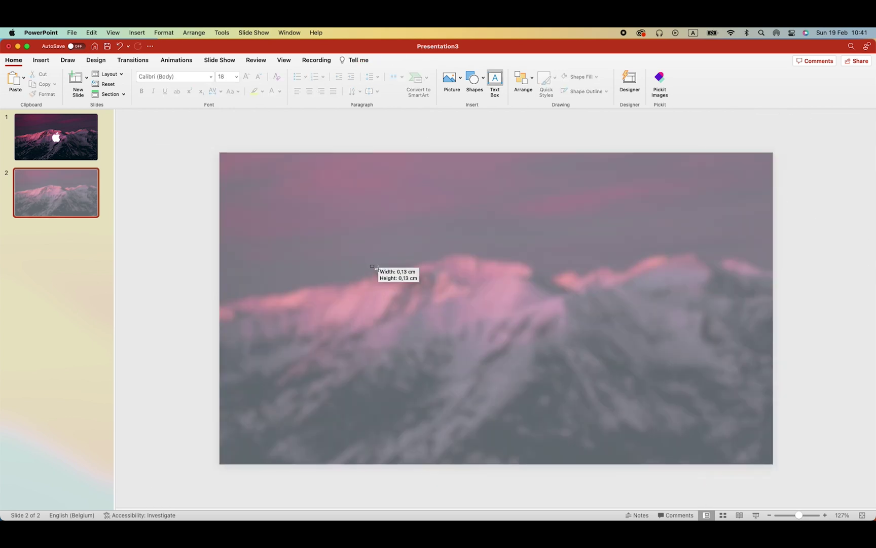
{"action": "type", "text": "WELCOME"}
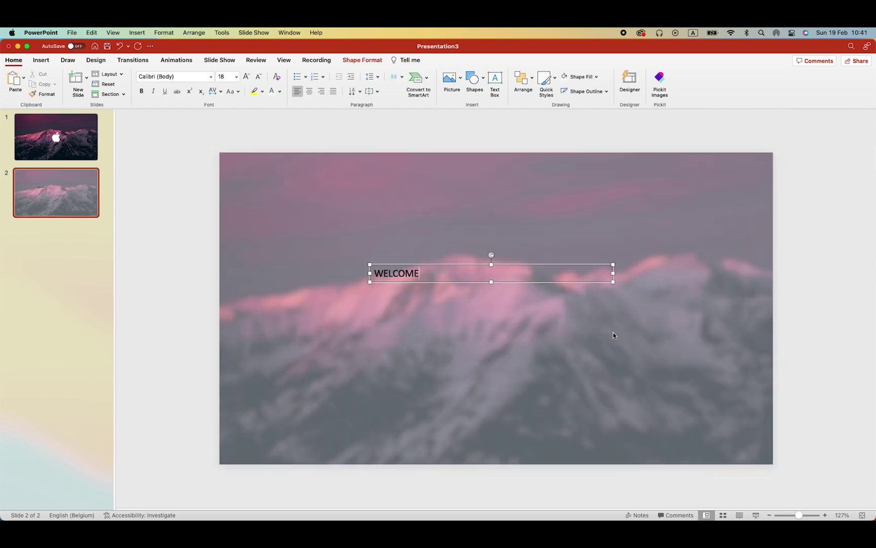
{"action": "key", "text": "super+a"}
{"action": "left_click", "coordinate": [172, 78]}
{"action": "type", "text": "Helvetica"}
{"action": "key", "text": "Return"}
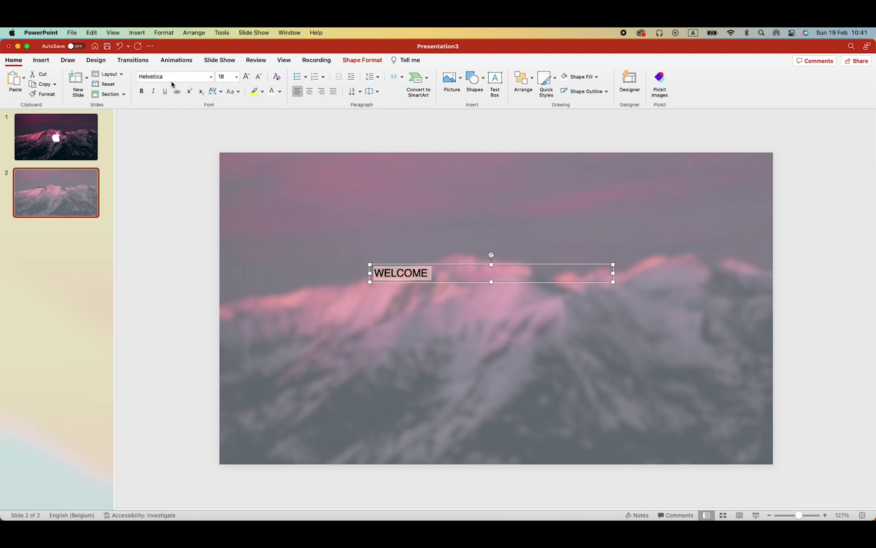
{"action": "left_click", "coordinate": [233, 91]}
{"action": "left_click", "coordinate": [240, 105]}
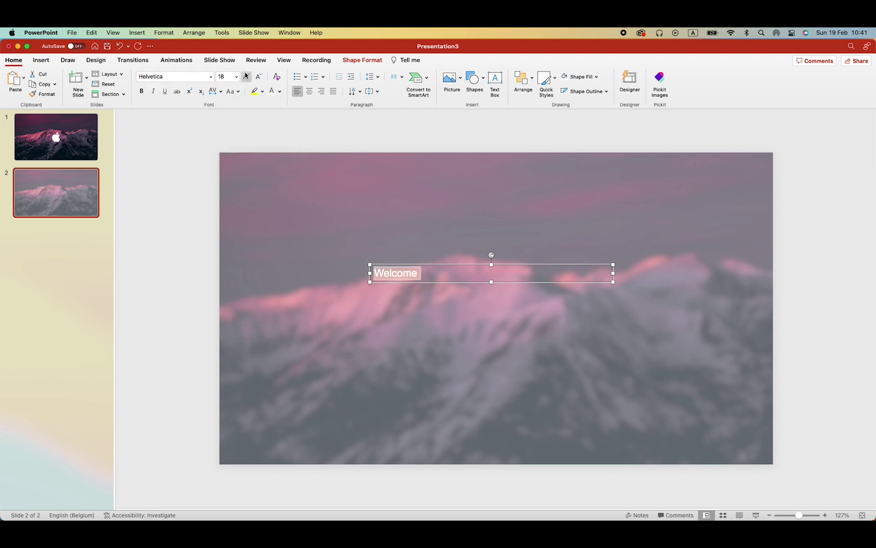
Format the "Welcome" text as bold, centred and size 72
{"action": "left_click", "coordinate": [247, 76]}
{"action": "left_click", "coordinate": [247, 76]}
{"action": "left_click", "coordinate": [247, 77]}
{"action": "left_click", "coordinate": [246, 76]}
{"action": "left_click", "coordinate": [247, 76]}
{"action": "left_click", "coordinate": [246, 77]}
{"action": "left_click", "coordinate": [310, 91]}
{"action": "key", "text": "super+b"}
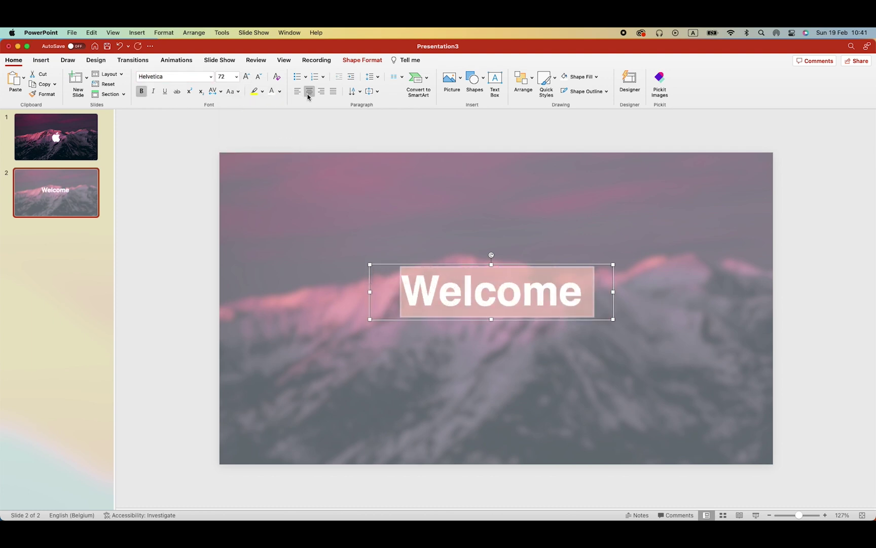
Align the "Welcome" text box to the horizontal centre of the slide
{"action": "left_click", "coordinate": [524, 83]}
{"action": "mouse_move", "coordinate": [591, 245]}
{"action": "left_click", "coordinate": [659, 252]}
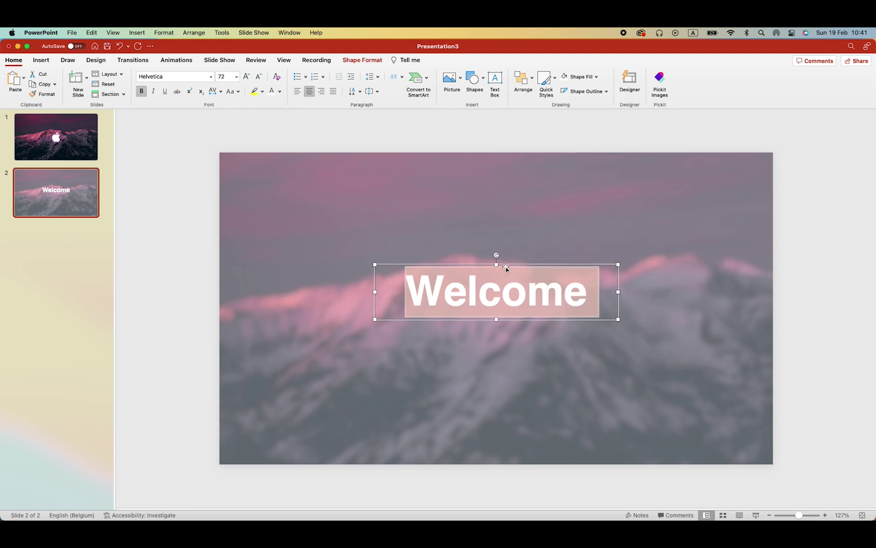
Place a copy of the "Welcome" text box directly below the original and enlarge the title's font by two size steps
{"action": "left_click_drag", "start_coordinate": [507, 266], "coordinate": [526, 308]}
{"action": "left_click", "coordinate": [247, 76]}
{"action": "left_click", "coordinate": [246, 77]}
Set the lower text box to size 24 without bold and replace its text with "everyone!"
{"action": "left_click", "coordinate": [258, 76]}
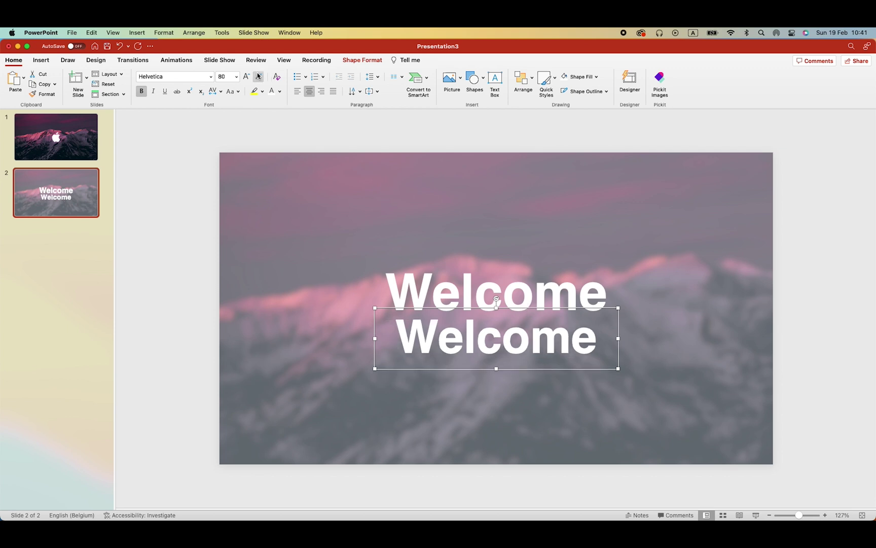
{"action": "left_click", "coordinate": [258, 76]}
{"action": "left_click", "coordinate": [259, 77]}
{"action": "left_click", "coordinate": [258, 77]}
{"action": "left_click", "coordinate": [259, 77]}
{"action": "left_click", "coordinate": [258, 76]}
{"action": "left_click", "coordinate": [258, 77]}
{"action": "key", "text": "super+b"}
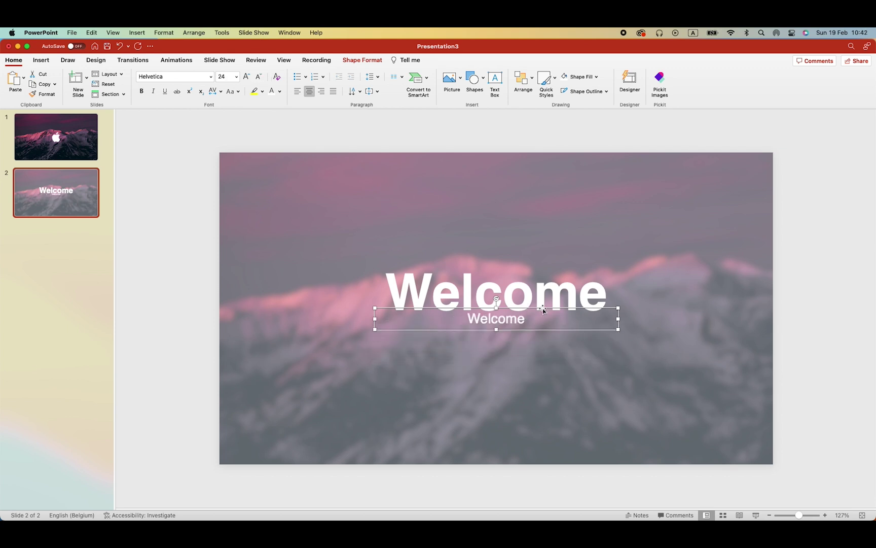
{"action": "double_click", "coordinate": [496, 322]}
{"action": "key", "text": "BackSpace"}
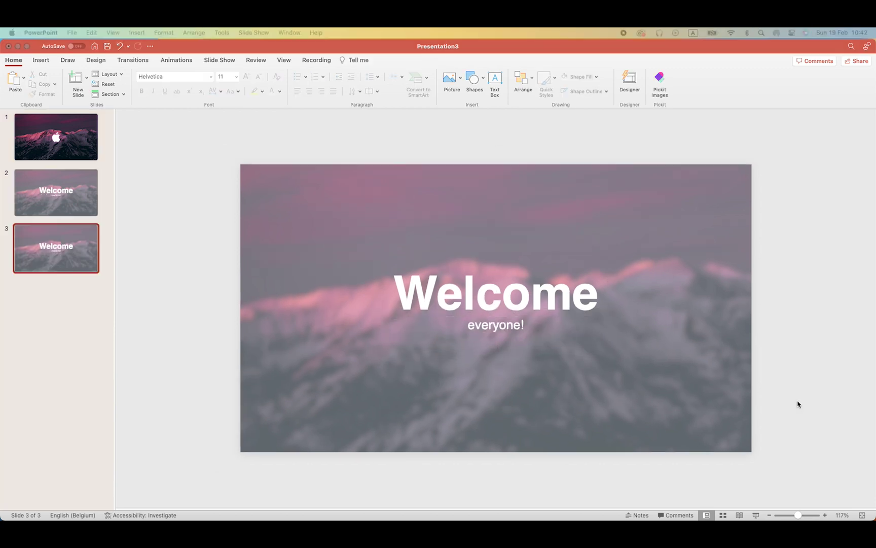
Add a centred Lorem ipsum paragraph in 11-point Helvetica below "everyone!" on slide 3
{"action": "left_click", "coordinate": [798, 405]}
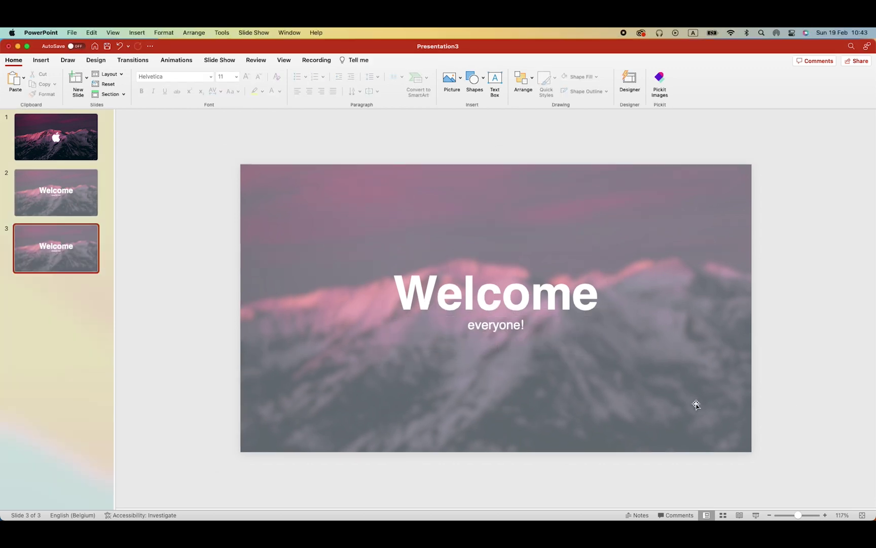
{"action": "type", "text": "Lorem ipsum dolor sit amet, consectetur adipiscing elit, sed do eiusmod tempor incididunt ut labore et dolore magna aliqua. Ut enim ad minim veniam, quis nostrud exercitation ullamco laboris nisi ut aliquip ex ea commodo consequat. Duis aute irure dolor in reprehenderit in voluptate velit esse cillum dolore eu fugiat nulla pariatur. Excepteur sint occaecat cupidatat non proident, sunt in culpa qui officia deserunt mollit anim id est laborum."}
{"action": "left_click_drag", "start_coordinate": [552, 354], "coordinate": [550, 401]}
Adjust the spacing between the title, subtitle and paragraph on slide 3 and move all three text boxes up together
{"action": "left_click", "coordinate": [520, 341], "text": "shift"}
{"action": "left_click_drag", "start_coordinate": [520, 341], "coordinate": [519, 329]}
{"action": "left_click_drag", "start_coordinate": [539, 339], "coordinate": [539, 343]}
{"action": "left_click_drag", "start_coordinate": [788, 410], "coordinate": [464, 276]}
{"action": "left_click_drag", "start_coordinate": [481, 251], "coordinate": [481, 227]}
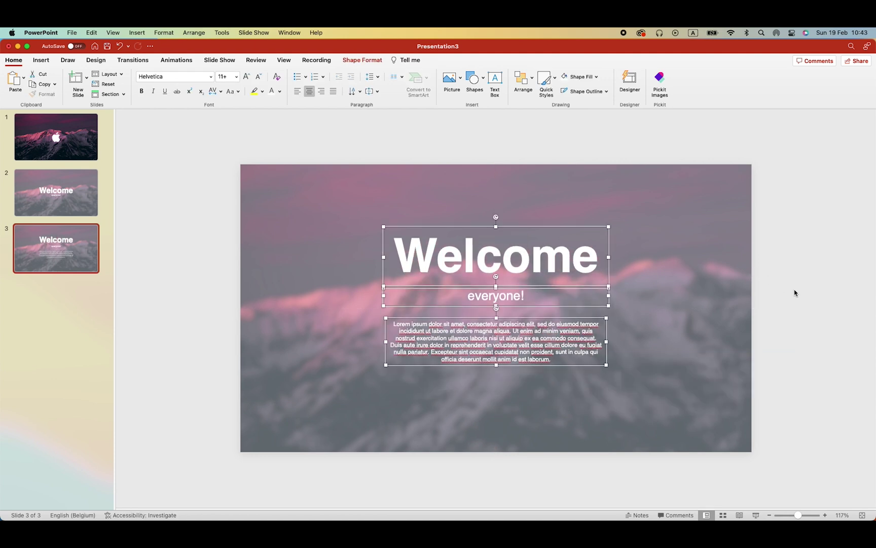
{"action": "left_click", "coordinate": [795, 292]}
Draw a fully rounded rectangle about 8.56 cm wide and 1.14 cm high, centred below the paragraph
{"action": "left_click", "coordinate": [481, 92]}
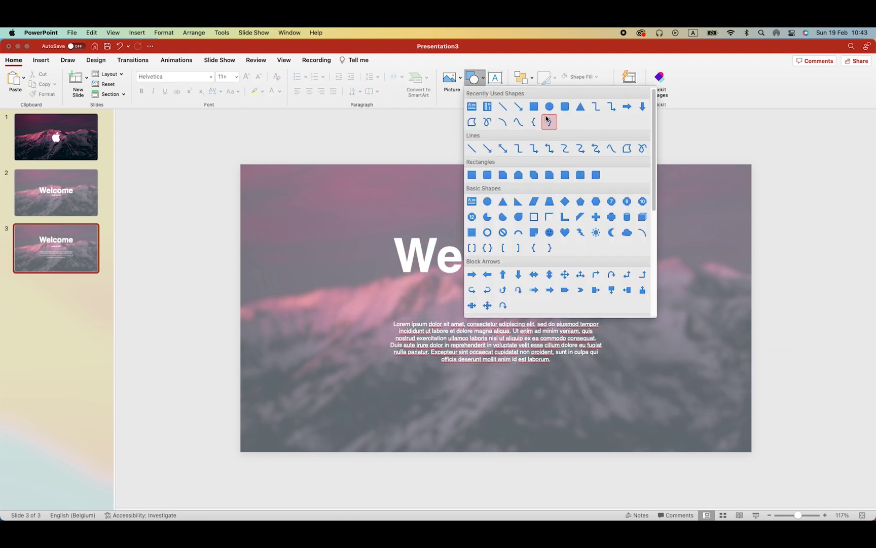
{"action": "left_click", "coordinate": [563, 105]}
{"action": "left_click_drag", "start_coordinate": [438, 388], "coordinate": [568, 406]}
{"action": "left_click_drag", "start_coordinate": [442, 389], "coordinate": [449, 389]}
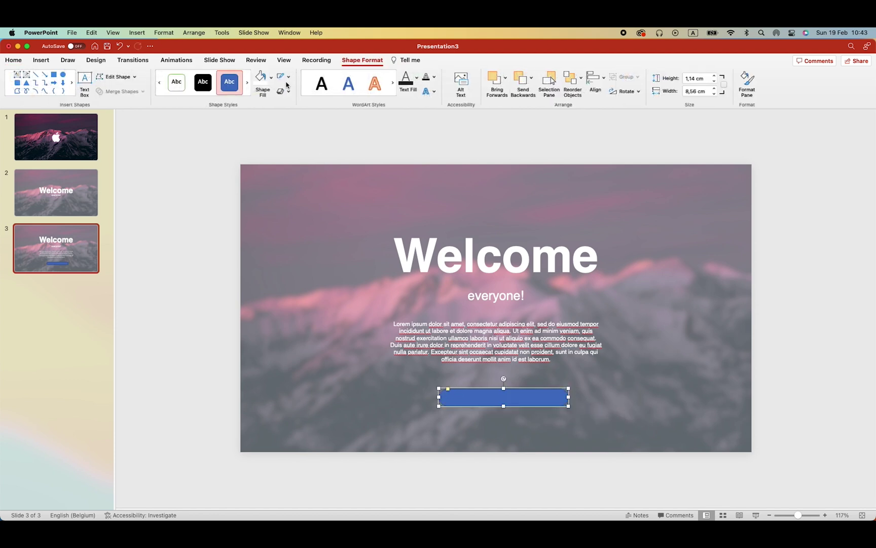
{"action": "left_click", "coordinate": [260, 77]}
{"action": "left_click_drag", "start_coordinate": [509, 401], "coordinate": [501, 404]}
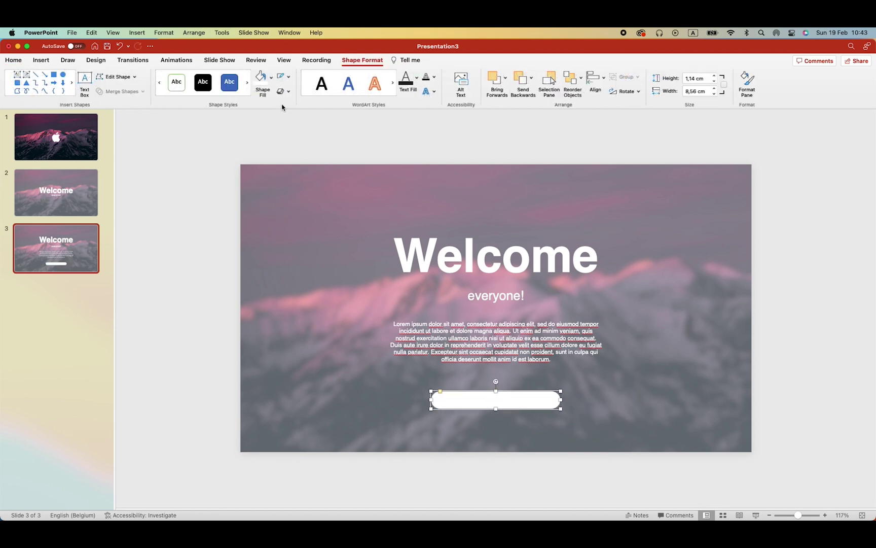
Remove the rounded rectangle's fill and give it a white outline
{"action": "left_click", "coordinate": [271, 78]}
{"action": "left_click", "coordinate": [272, 90]}
{"action": "left_click", "coordinate": [289, 77]}
{"action": "left_click", "coordinate": [285, 117]}
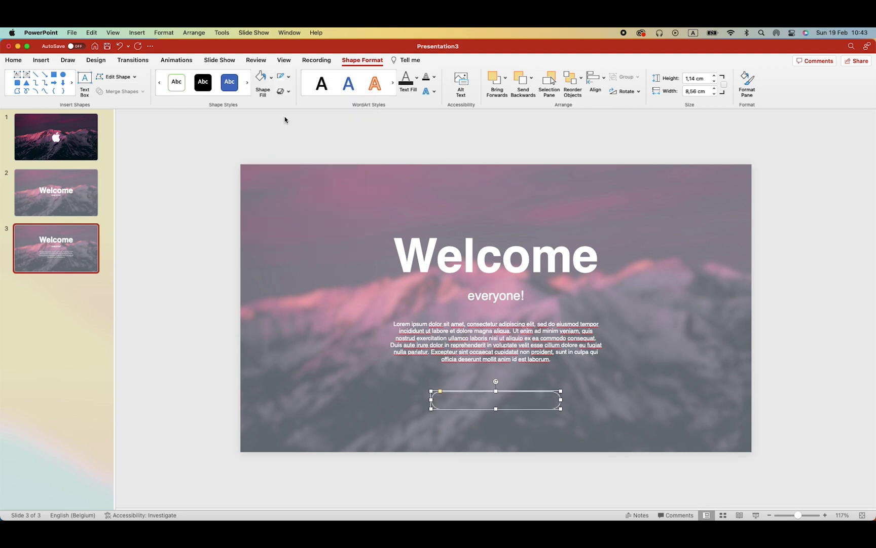
Narrow the rounded rectangle evenly around its centre and label it "Add to calendar" in white Helvetica
{"action": "left_click_drag", "start_coordinate": [561, 400], "coordinate": [543, 400]}
{"action": "type", "text": "A"}
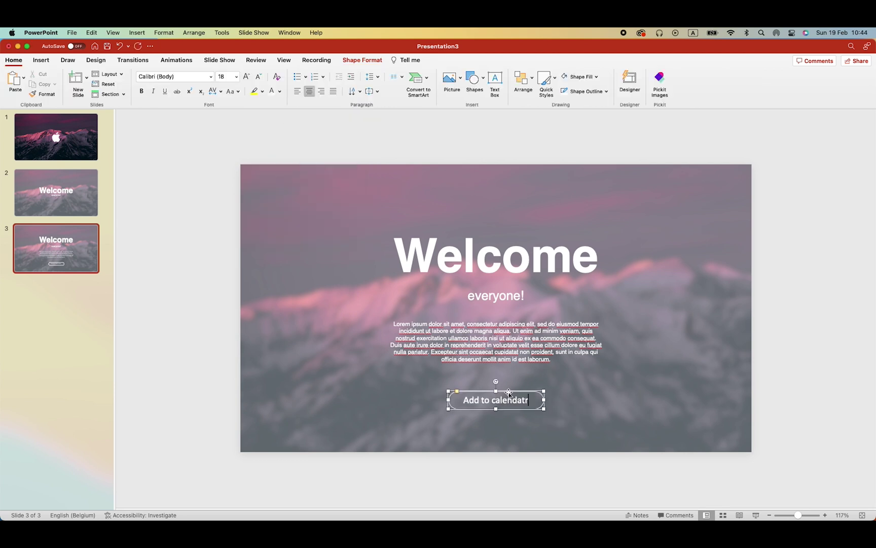
{"action": "type", "text": "dd to calendatr"}
{"action": "left_click", "coordinate": [75, 225]}
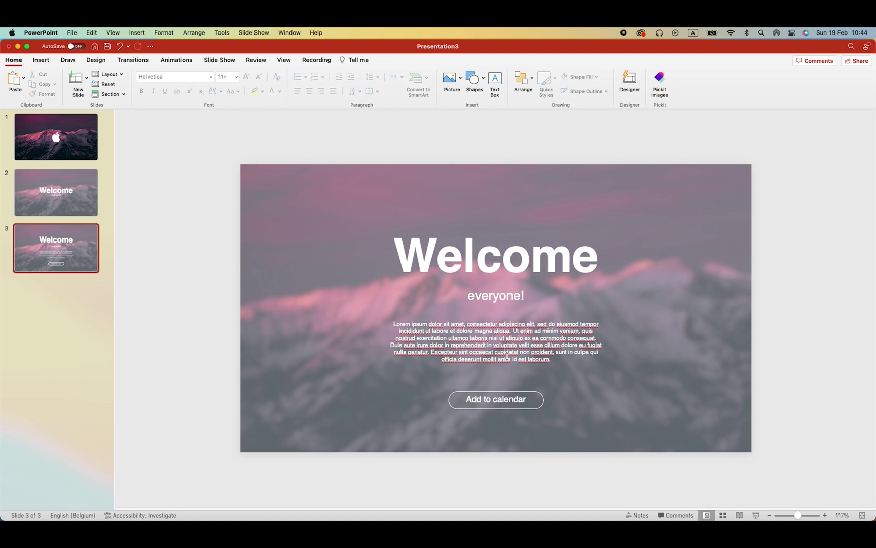
Copy the Lorem ipsum paragraph and the "Add to calendar" button from slide 3 onto slide 2
{"action": "left_click", "coordinate": [524, 345]}
{"action": "left_click", "coordinate": [525, 408], "text": "shift"}
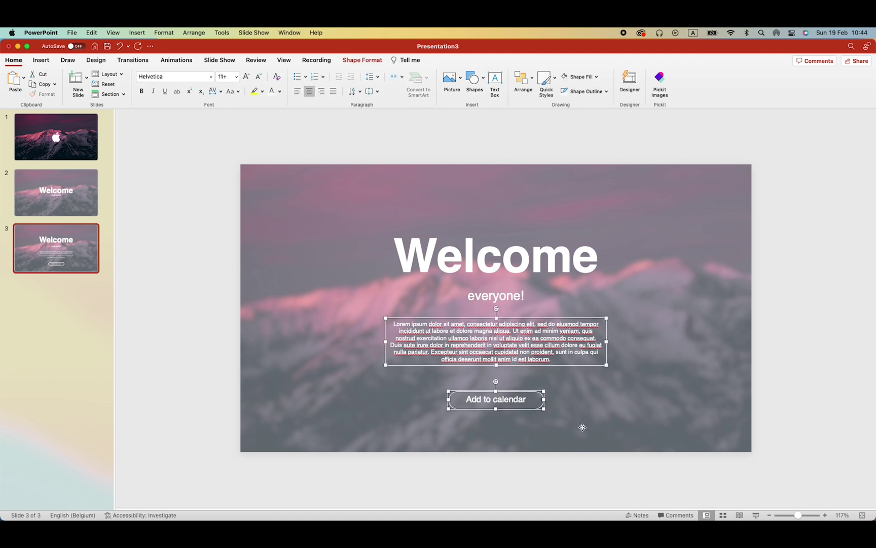
{"action": "left_click", "coordinate": [45, 199]}
{"action": "key", "text": "super+v"}
{"action": "scroll", "coordinate": [534, 349], "scroll_direction": "down", "scroll_amount": 5}
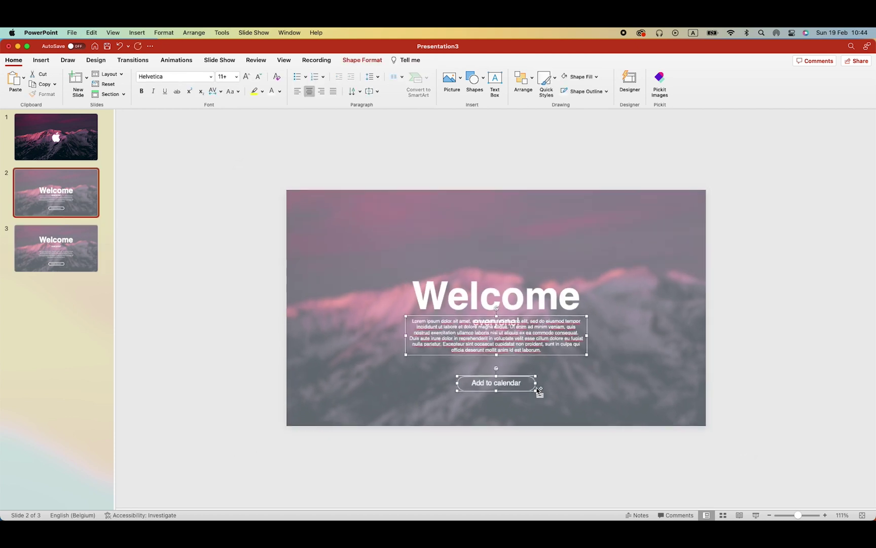
Move the paragraph and the "Add to calendar" button on slide 2 straight down below the slide's bottom edge
{"action": "left_click_drag", "start_coordinate": [534, 349], "coordinate": [534, 446]}
{"action": "left_click", "coordinate": [262, 302]}
Apply the Morph transition to slide 3 and the Fade transition to slide 2
{"action": "key", "text": "Down"}
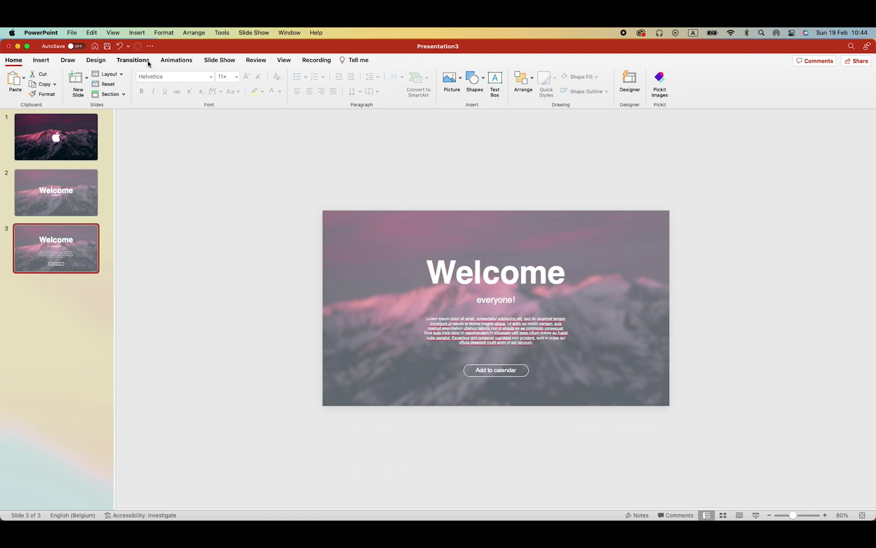
{"action": "left_click", "coordinate": [132, 60]}
{"action": "left_click", "coordinate": [105, 81]}
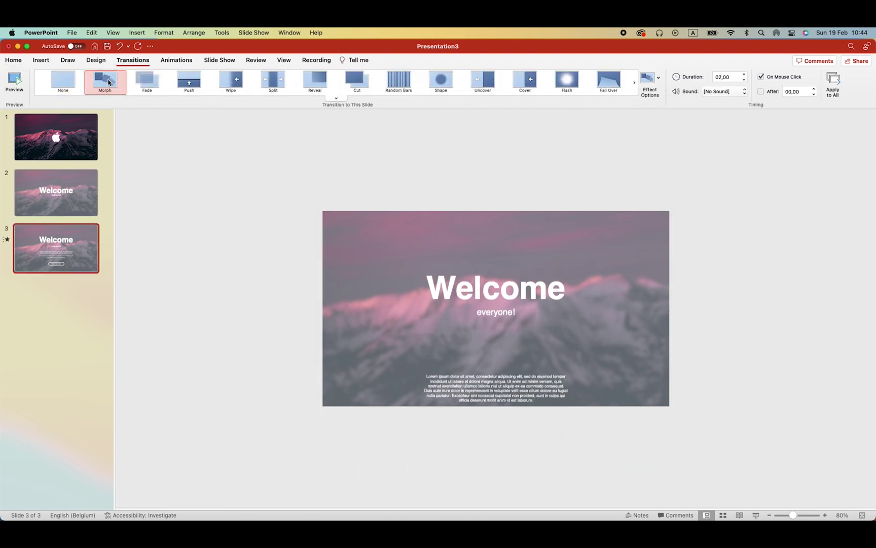
{"action": "left_click", "coordinate": [64, 196]}
{"action": "left_click", "coordinate": [139, 89]}
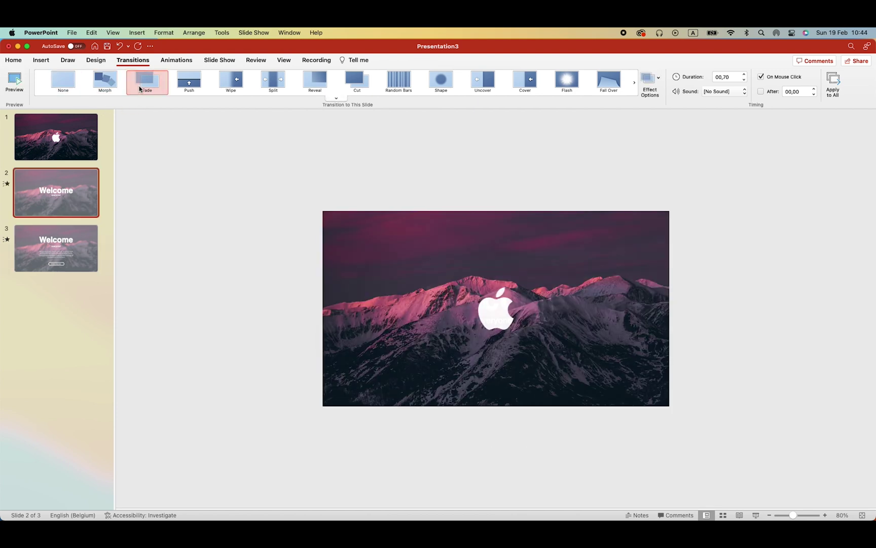
Duplicate slide 3 and move all of the copy's text and its button above the slide area
{"action": "left_click", "coordinate": [76, 251]}
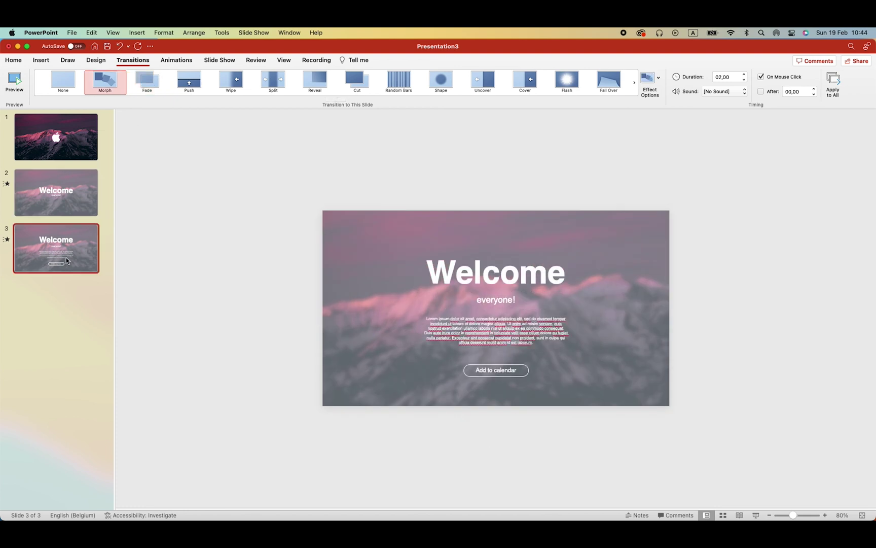
{"action": "key", "text": "super+d"}
{"action": "left_click_drag", "start_coordinate": [377, 252], "coordinate": [694, 395]}
{"action": "left_click_drag", "start_coordinate": [548, 346], "coordinate": [524, 156]}
Spread the off-slide title, subtitle, paragraph and button on slide 4 further apart vertically, keeping them above the slide
{"action": "scroll", "coordinate": [539, 194], "scroll_direction": "down", "scroll_amount": 2}
{"action": "left_click", "coordinate": [538, 143]}
{"action": "scroll", "coordinate": [539, 187], "scroll_direction": "down", "scroll_amount": 2}
{"action": "mouse_move", "coordinate": [510, 188]}
{"action": "left_mouse_down"}
{"action": "mouse_move", "coordinate": [509, 180]}
{"action": "mouse_move", "coordinate": [516, 190]}
{"action": "left_mouse_up"}
{"action": "left_click", "coordinate": [515, 202]}
{"action": "left_click_drag", "start_coordinate": [511, 180], "coordinate": [510, 174]}
{"action": "left_click", "coordinate": [655, 211]}
{"action": "scroll", "coordinate": [555, 290], "scroll_direction": "up", "scroll_amount": 4}
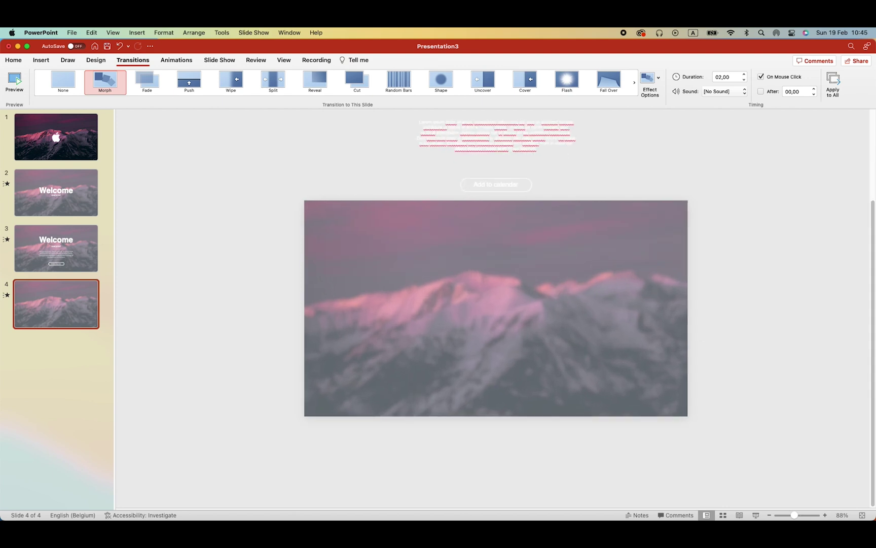
Paste the Apple logo onto slide 4 and place it small, centred near the slide's upper edge
{"action": "key", "text": "super+v"}
{"action": "left_click_drag", "start_coordinate": [544, 348], "coordinate": [496, 223]}
Draw a rounded rectangle about 3.5 cm wide and 1.1 cm high near slide 4's upper-left corner
{"action": "left_click", "coordinate": [41, 60]}
{"action": "left_click", "coordinate": [193, 78]}
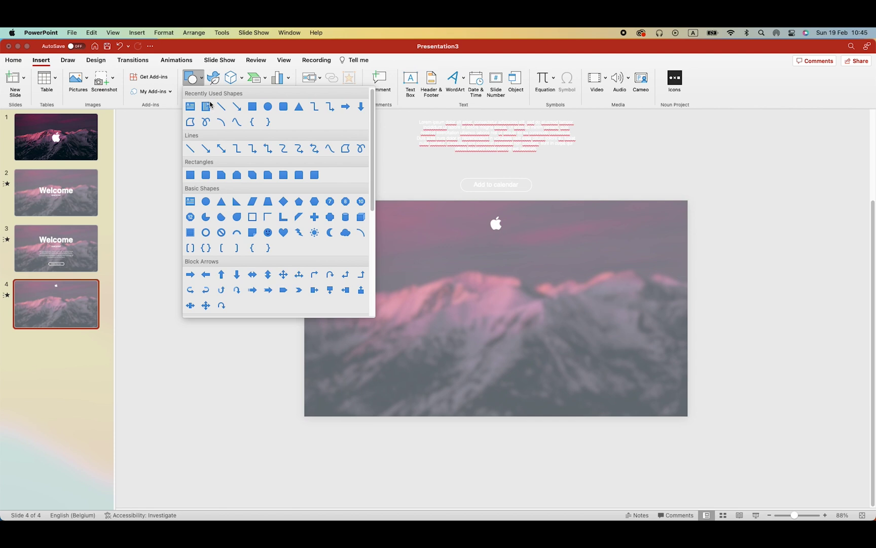
{"action": "left_click", "coordinate": [280, 107]}
{"action": "left_click_drag", "start_coordinate": [351, 222], "coordinate": [391, 235]}
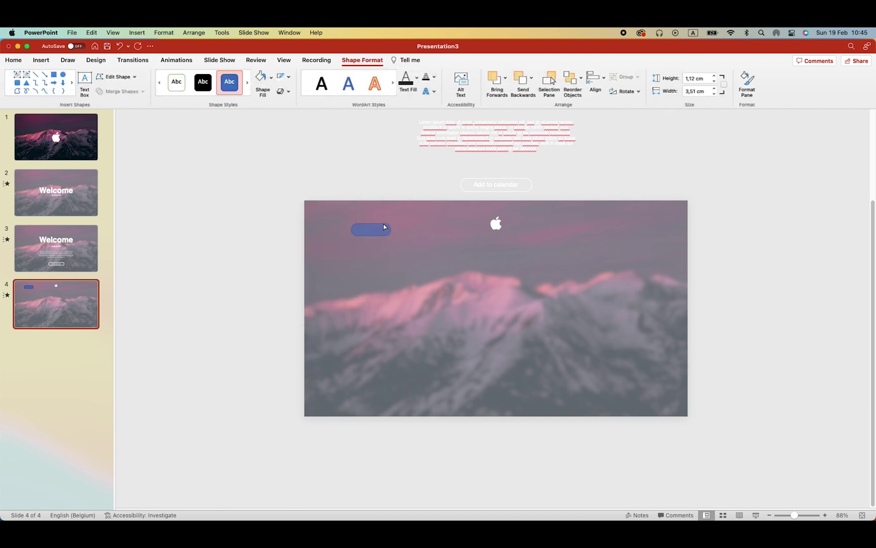
Style the rounded rectangle as an unfilled, white-outlined button labelled "Team" in Helvetica, level with the logo
{"action": "left_click", "coordinate": [261, 77]}
{"action": "left_click", "coordinate": [280, 77]}
{"action": "left_click_drag", "start_coordinate": [379, 235], "coordinate": [371, 230]}
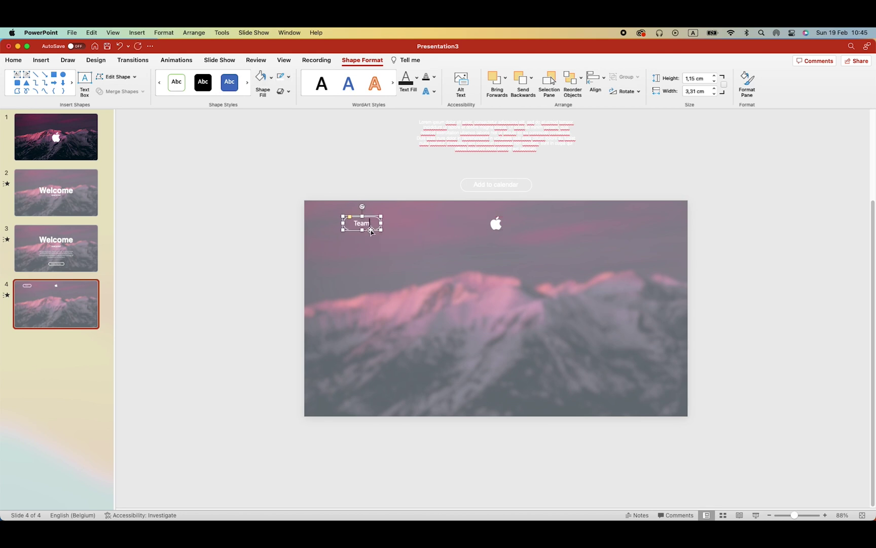
{"action": "left_click", "coordinate": [14, 60]}
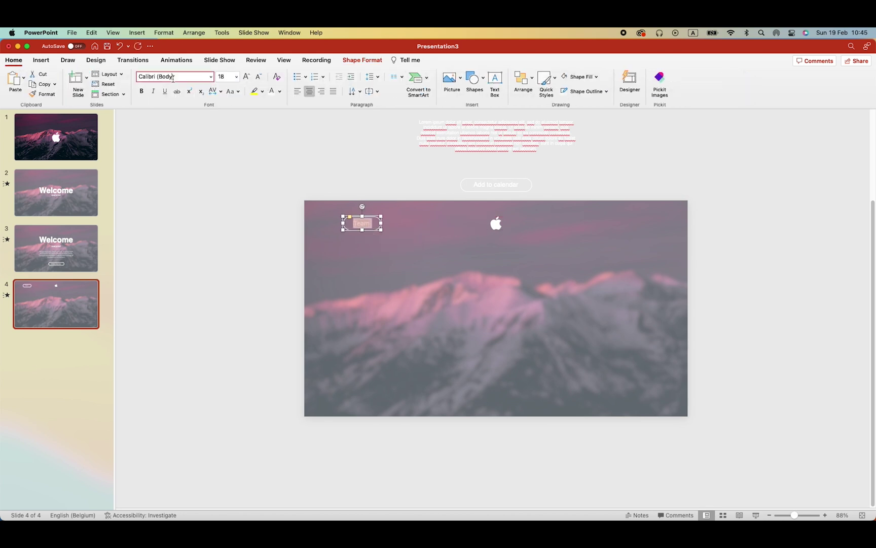
{"action": "key", "text": "Return"}
Copy the "Team" button to make a row of four, two on each side of the Apple logo
{"action": "left_click_drag", "start_coordinate": [375, 232], "coordinate": [440, 236]}
{"action": "left_click", "coordinate": [362, 223], "text": "shift"}
{"action": "right_click", "coordinate": [367, 225]}
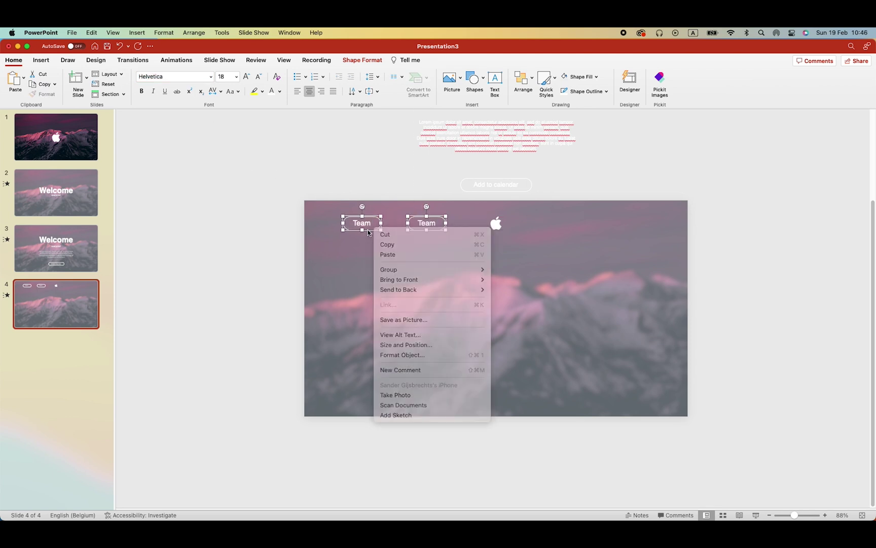
{"action": "left_click_drag", "start_coordinate": [375, 223], "coordinate": [568, 236]}
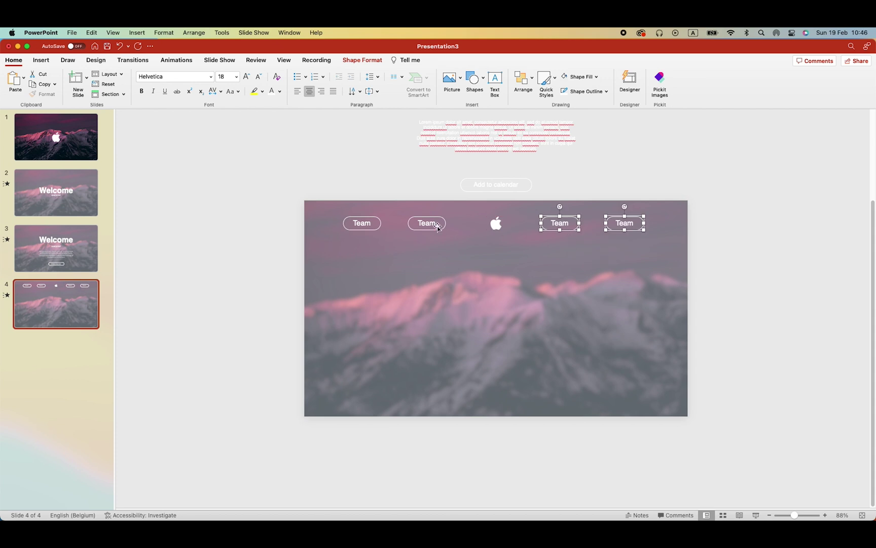
Relabel the three copied buttons "Timing", "SWOT" and "Budget" in order
{"action": "double_click", "coordinate": [427, 223]}
{"action": "left_click", "coordinate": [561, 224]}
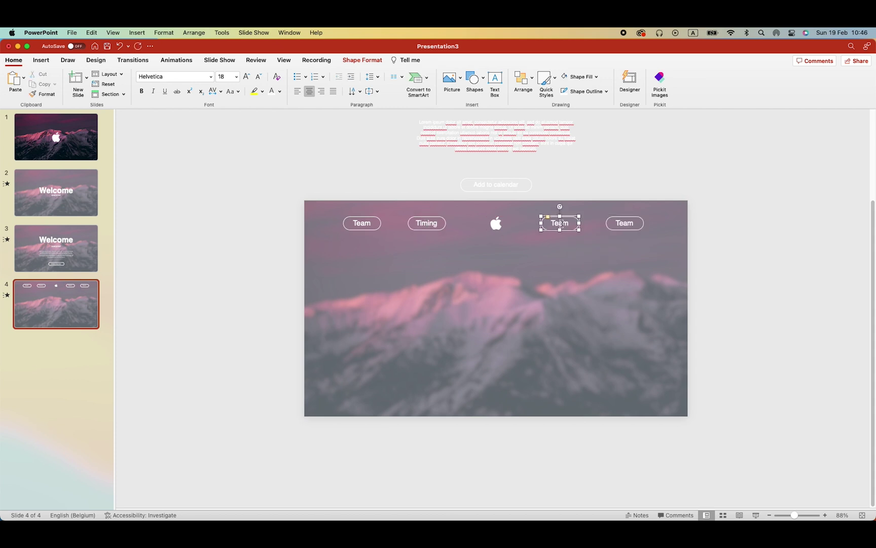
{"action": "left_click", "coordinate": [620, 222]}
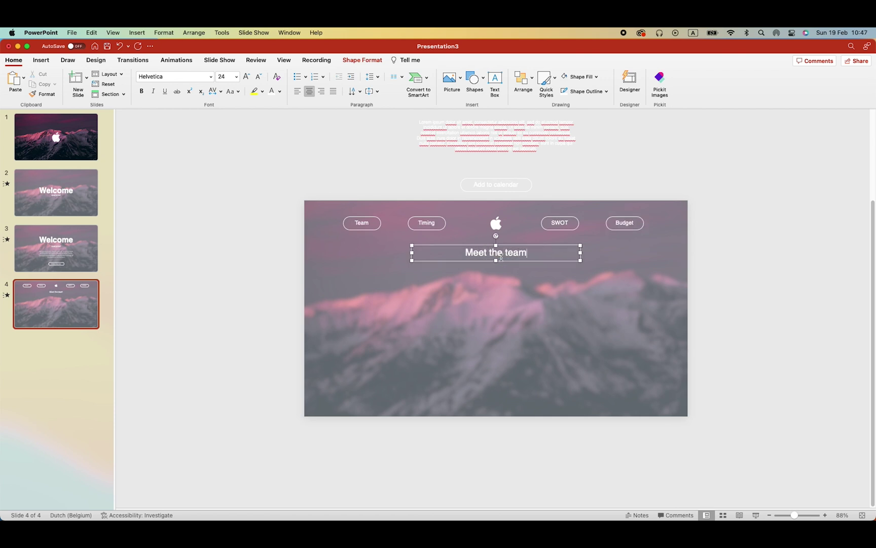
Set the "Meet the team" heading below the logo to 28 pt bold
{"action": "key", "text": "super+a"}
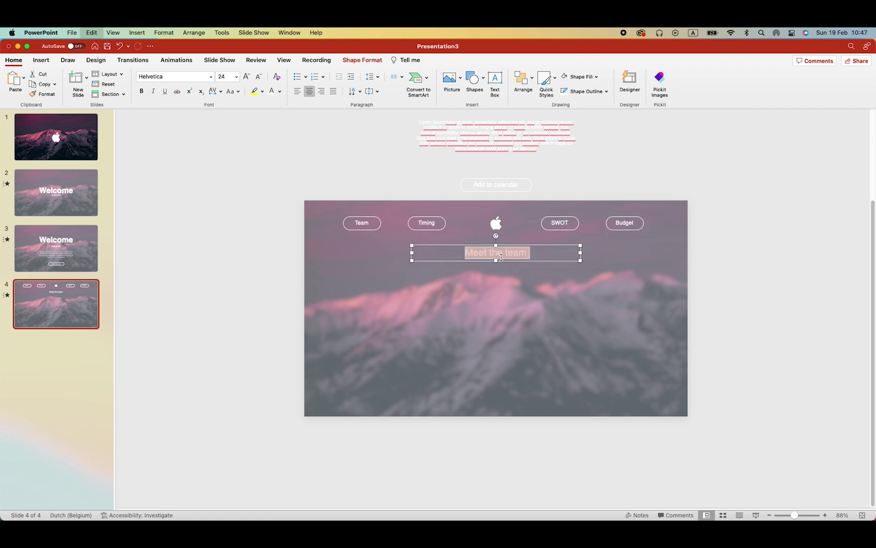
{"action": "left_click", "coordinate": [250, 80]}
{"action": "left_click", "coordinate": [591, 261]}
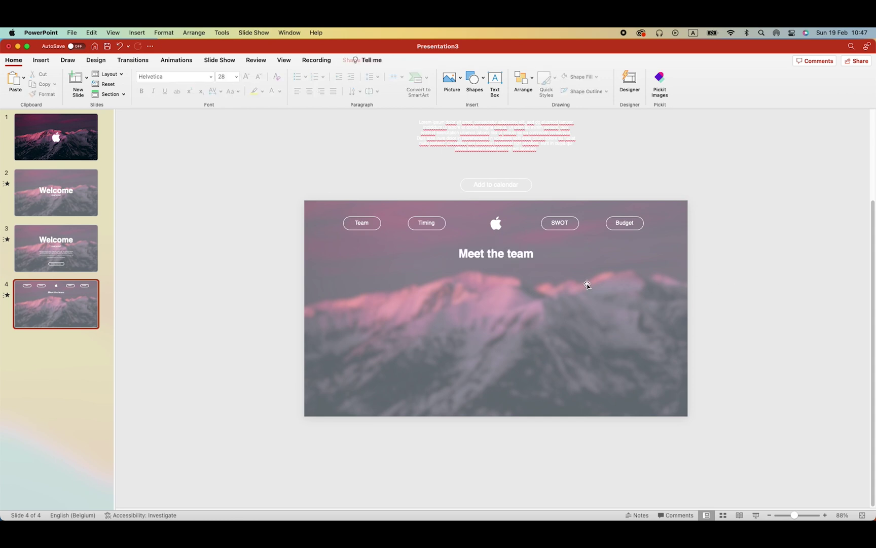
{"action": "left_click", "coordinate": [546, 259]}
{"action": "left_click_drag", "start_coordinate": [541, 246], "coordinate": [542, 247]}
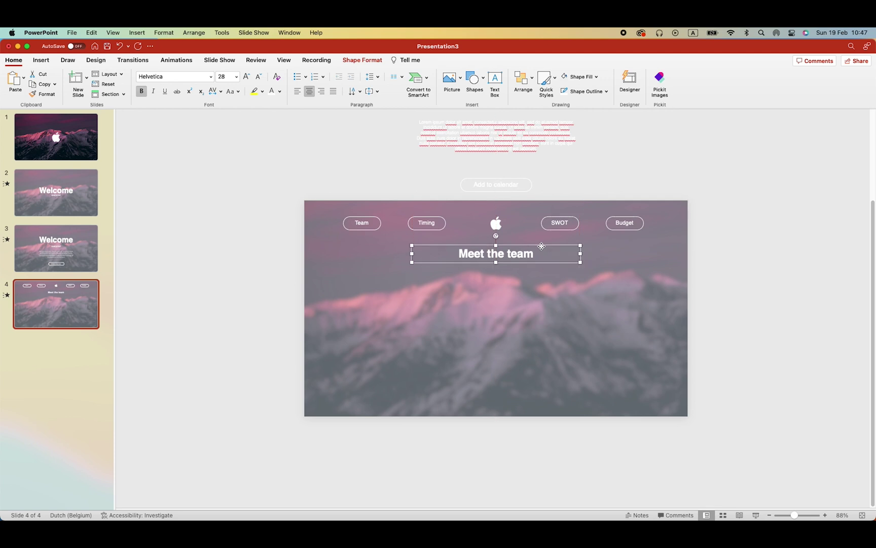
Crop the portrait photo to an oval with a 1:1 aspect ratio and enlarge the resulting circle slightly
{"action": "left_click", "coordinate": [755, 276]}
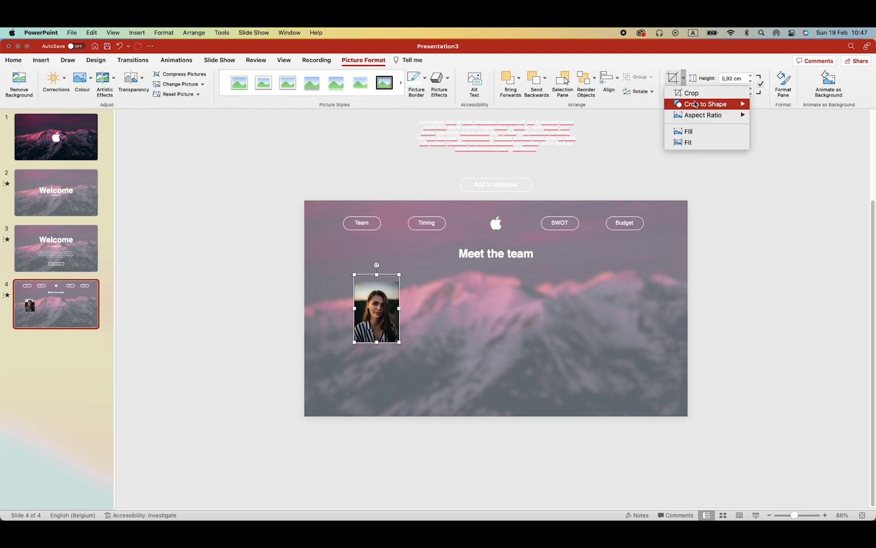
{"action": "mouse_move", "coordinate": [687, 104]}
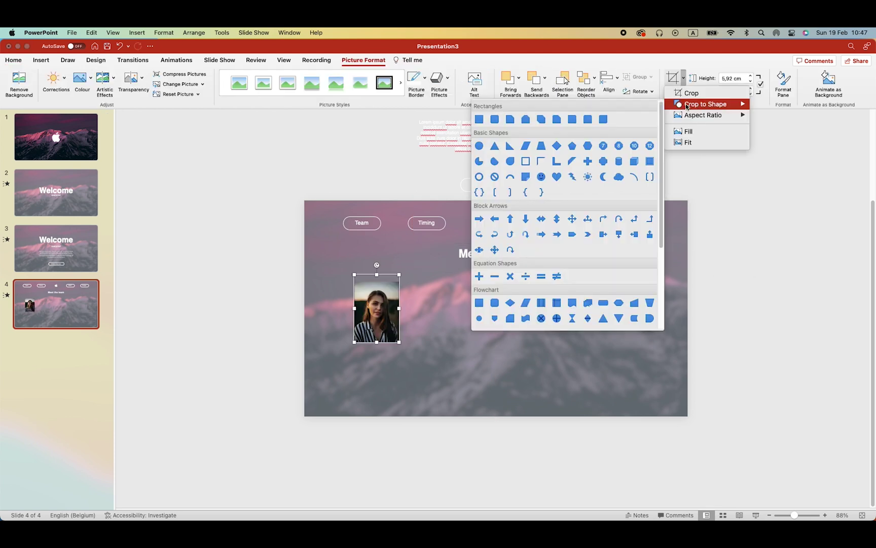
{"action": "left_click", "coordinate": [480, 147]}
{"action": "left_click", "coordinate": [674, 96]}
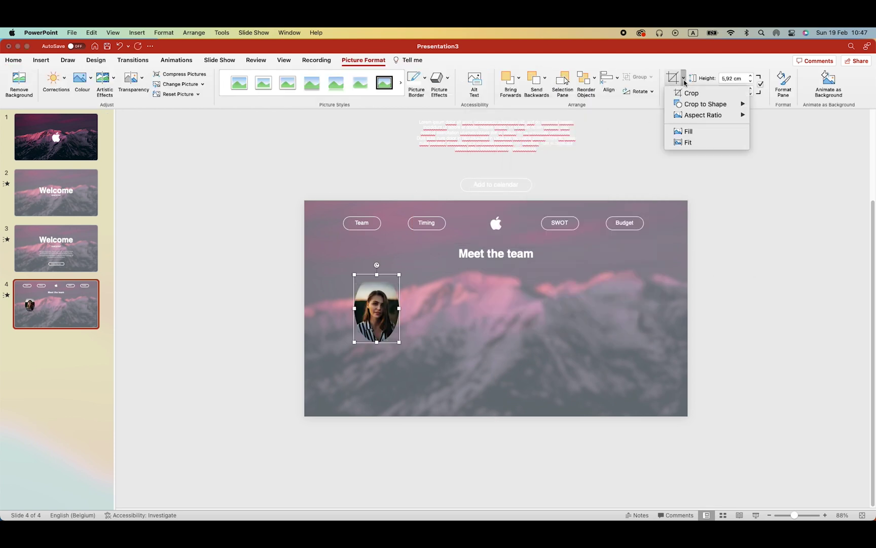
{"action": "mouse_move", "coordinate": [705, 115]}
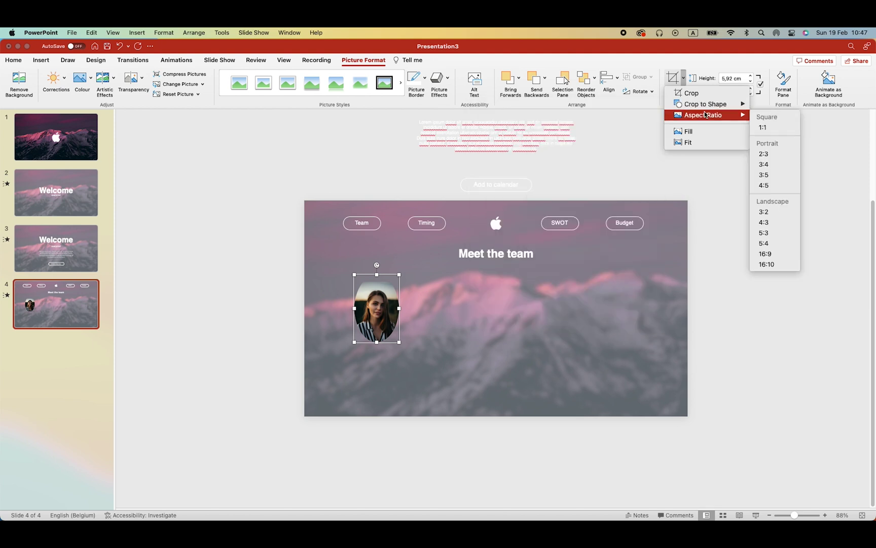
{"action": "left_click", "coordinate": [763, 128]}
{"action": "left_click", "coordinate": [280, 326]}
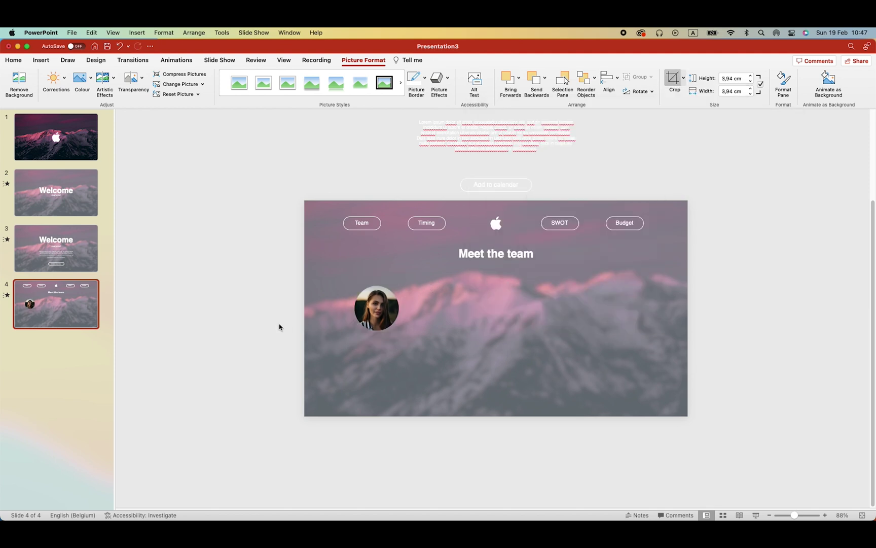
{"action": "left_click", "coordinate": [390, 319]}
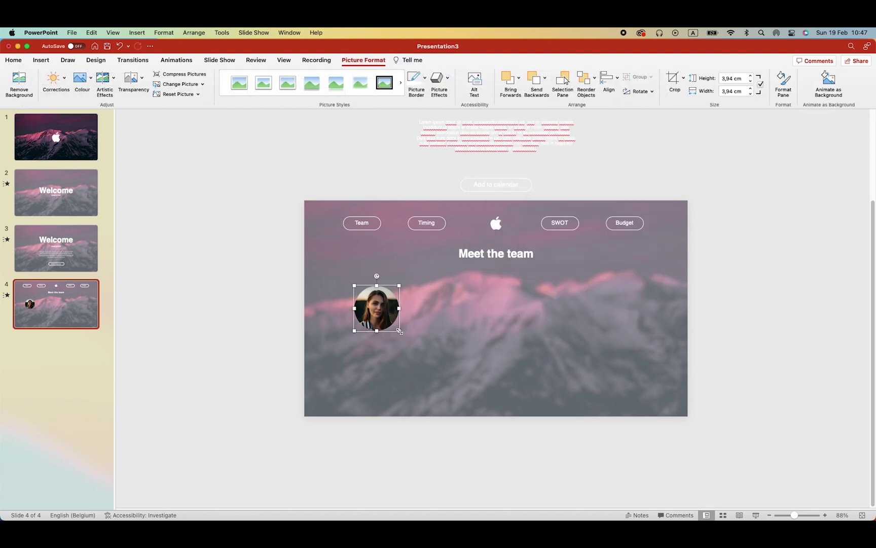
{"action": "left_click_drag", "start_coordinate": [401, 331], "coordinate": [406, 337]}
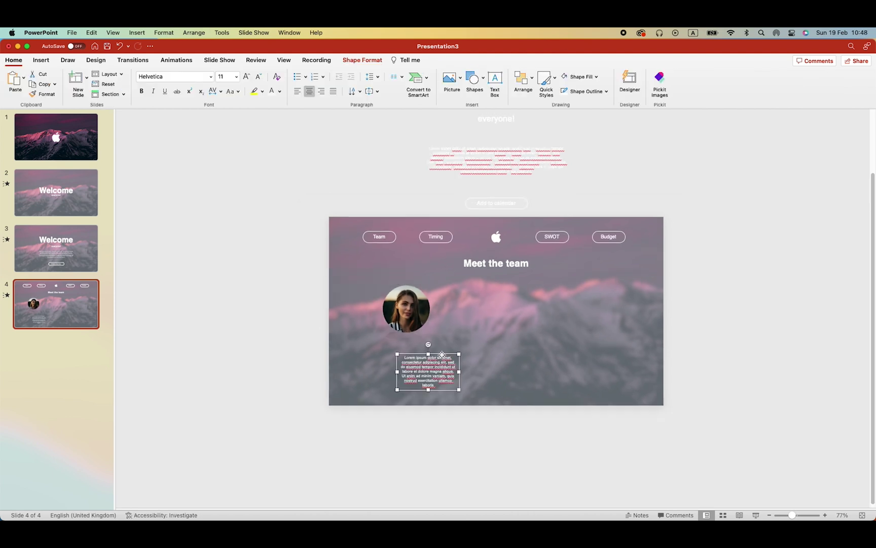
Place the short paragraph under the portrait and add a narrow 18 pt "Lorem ipsum" text box between them
{"action": "left_click_drag", "start_coordinate": [384, 355], "coordinate": [362, 355]}
{"action": "key", "text": "super+c"}
{"action": "left_click", "coordinate": [362, 355]}
{"action": "key", "text": "super+v"}
{"action": "left_click_drag", "start_coordinate": [457, 229], "coordinate": [423, 345]}
{"action": "key", "text": "super+e"}
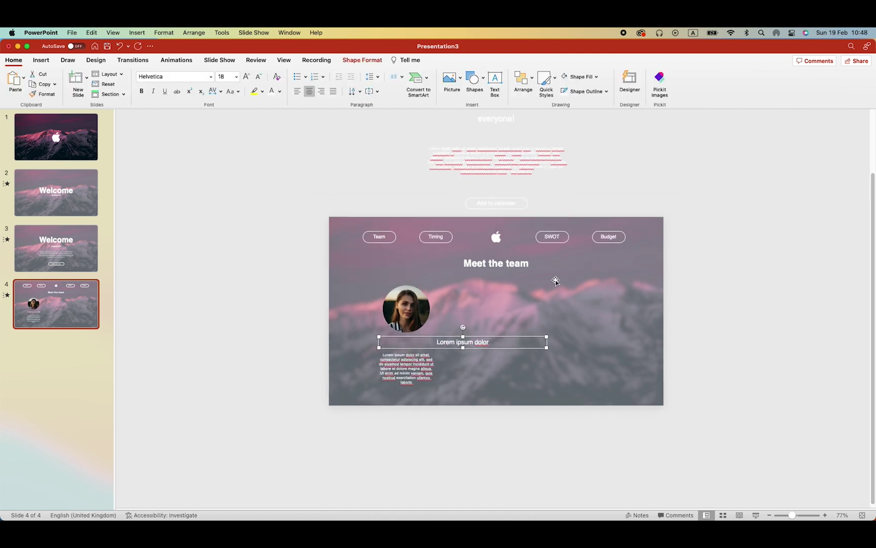
{"action": "left_click_drag", "start_coordinate": [549, 342], "coordinate": [419, 339]}
Align the portrait, the "Lorem ipsum" name line and the paragraph to their common centre
{"action": "left_click", "coordinate": [409, 357], "text": "shift"}
{"action": "left_click", "coordinate": [415, 318], "text": "shift"}
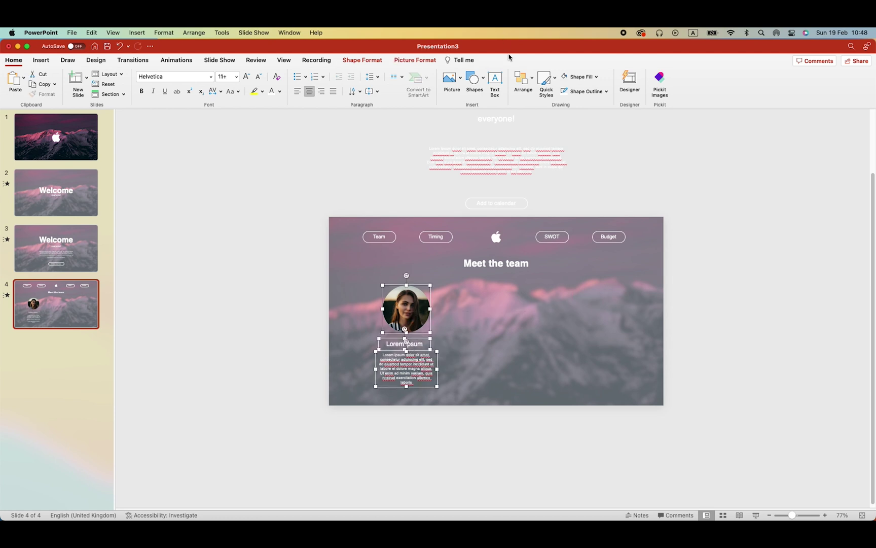
{"action": "left_click", "coordinate": [522, 79]}
{"action": "mouse_move", "coordinate": [553, 239]}
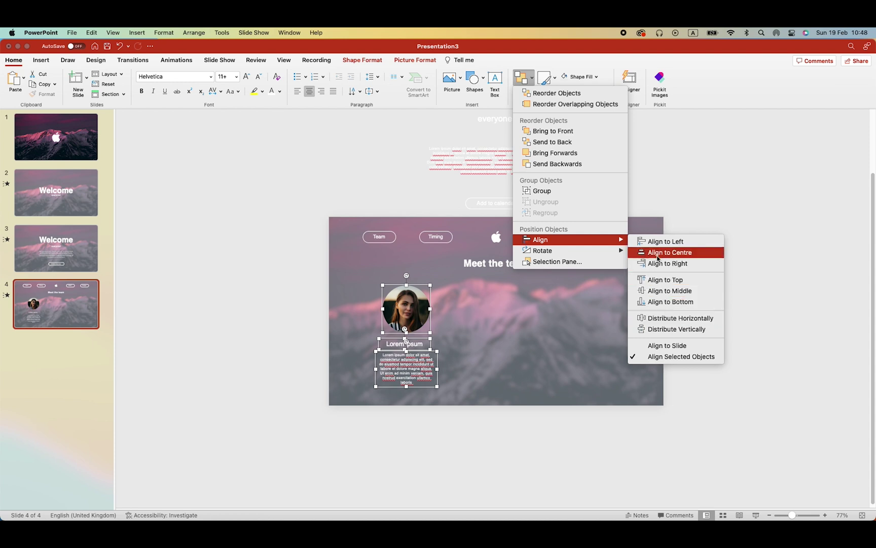
{"action": "left_click", "coordinate": [657, 252]}
{"action": "key", "text": "Escape"}
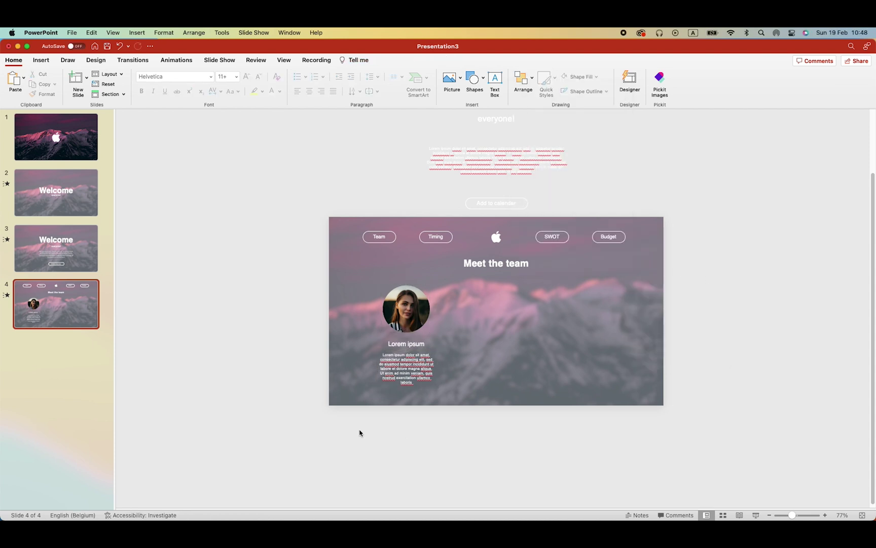
Copy the portrait with its name line and paragraph twice to form three evenly spaced columns across the slide
{"action": "left_click_drag", "start_coordinate": [359, 432], "coordinate": [450, 279]}
{"action": "left_click_drag", "start_coordinate": [398, 309], "coordinate": [488, 310]}
{"action": "left_click_drag", "start_coordinate": [487, 309], "coordinate": [577, 309]}
Duplicate slide 4 and delete the off-slide title, subtitle, paragraph and calendar button from the copy
{"action": "left_click", "coordinate": [61, 319]}
{"action": "key", "text": "super+d"}
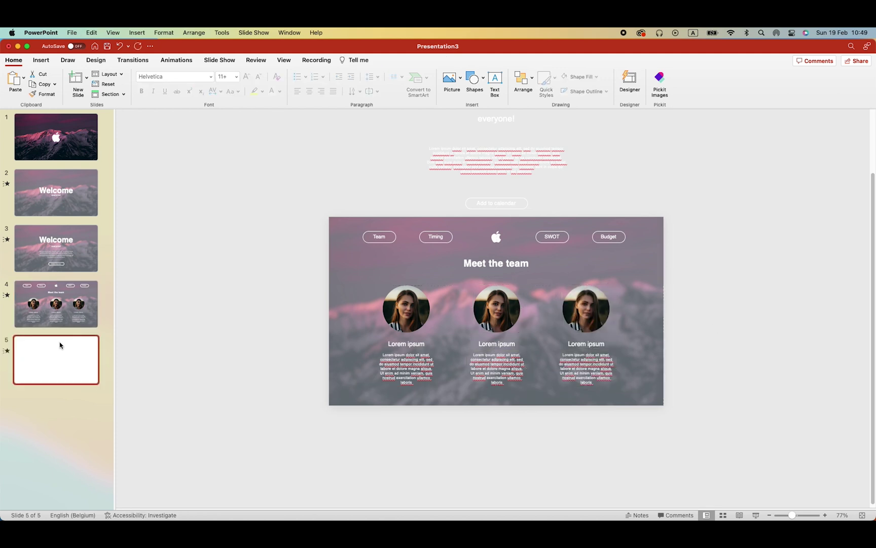
{"action": "scroll", "coordinate": [325, 283], "scroll_direction": "down", "scroll_amount": 3}
{"action": "left_click_drag", "start_coordinate": [379, 122], "coordinate": [665, 245]}
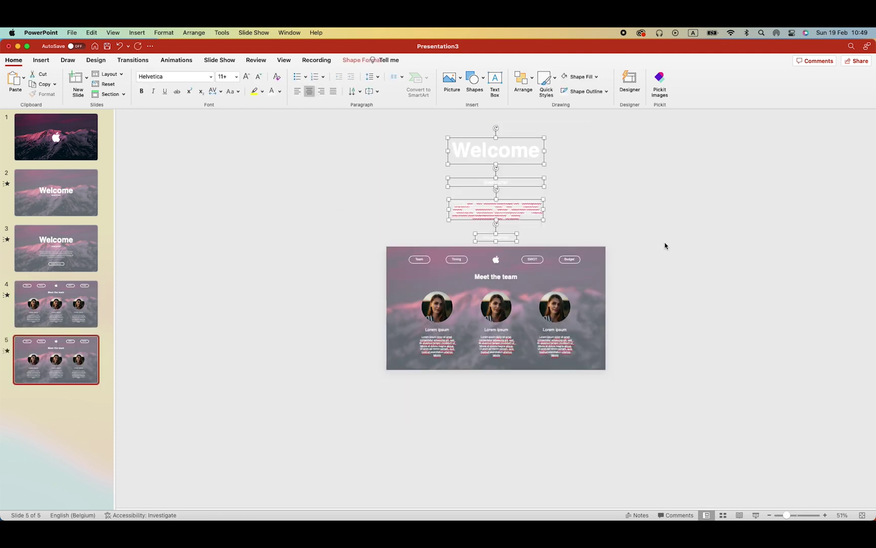
{"action": "key", "text": "Delete"}
Move the "Meet the team" heading and the three team columns on slide 5 off the slide's left side
{"action": "left_click_drag", "start_coordinate": [671, 383], "coordinate": [374, 272]}
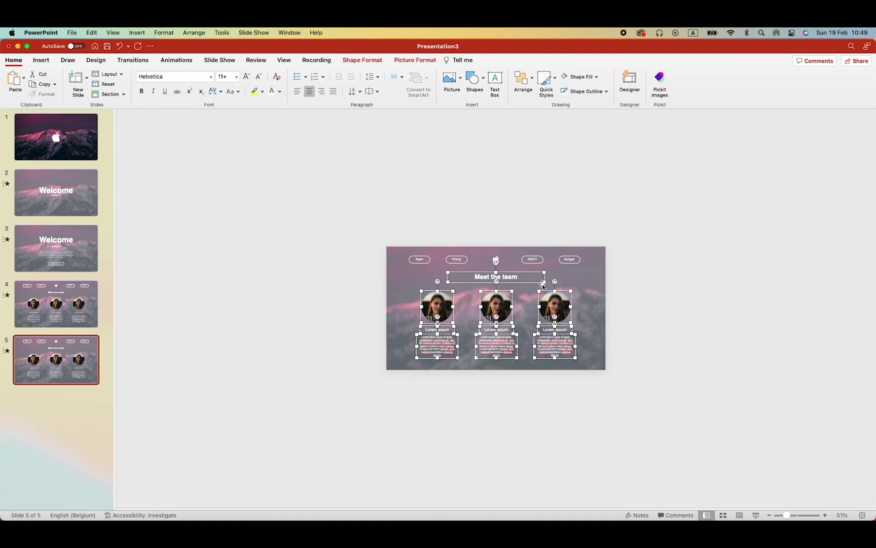
{"action": "left_click_drag", "start_coordinate": [533, 284], "coordinate": [358, 286]}
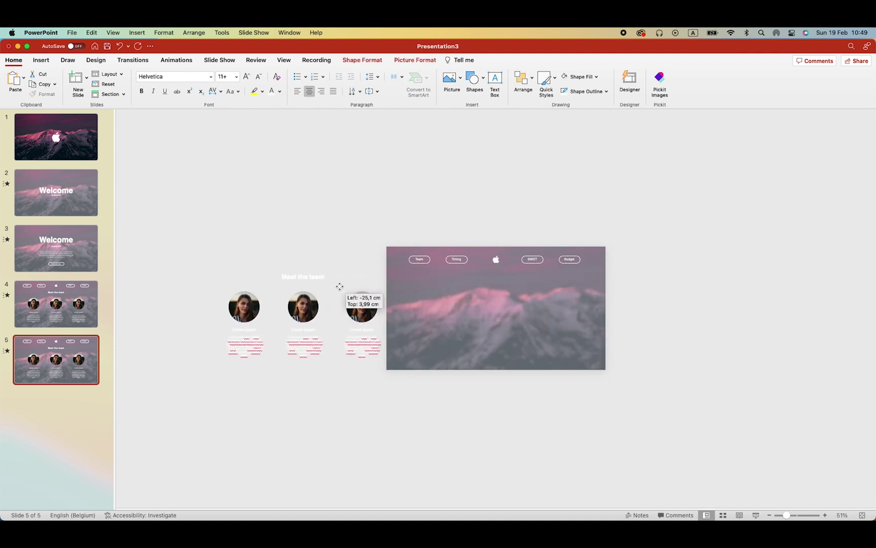
{"action": "left_click_drag", "start_coordinate": [340, 287], "coordinate": [328, 285]}
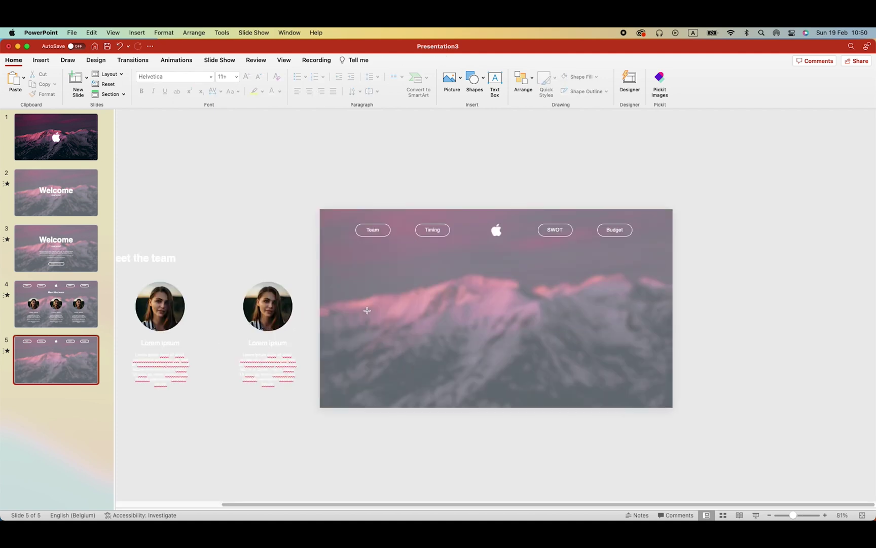
Draw a 1.22 cm unfilled circle with a white 2¼ pt outline on slide 5 and copy it into a row of three
{"action": "left_click_drag", "start_coordinate": [364, 307], "coordinate": [380, 323]}
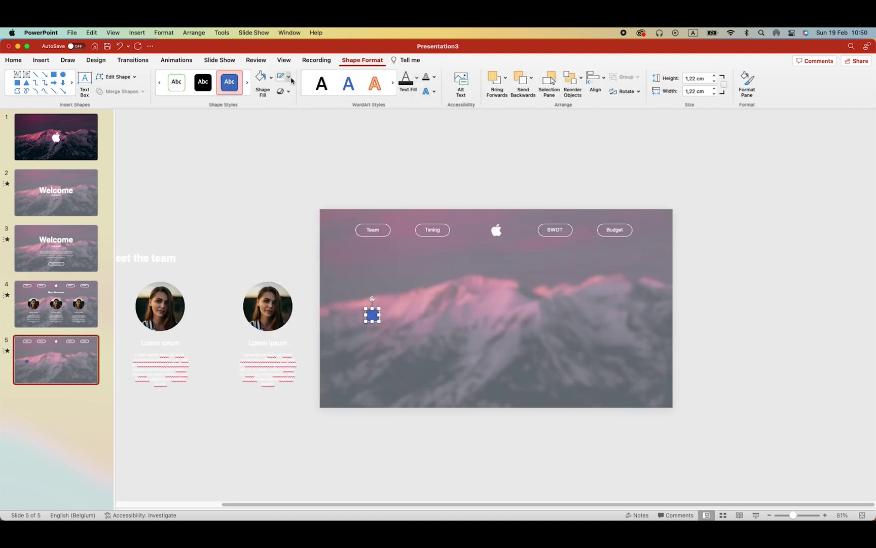
{"action": "left_click", "coordinate": [289, 77]}
{"action": "left_click", "coordinate": [283, 117]}
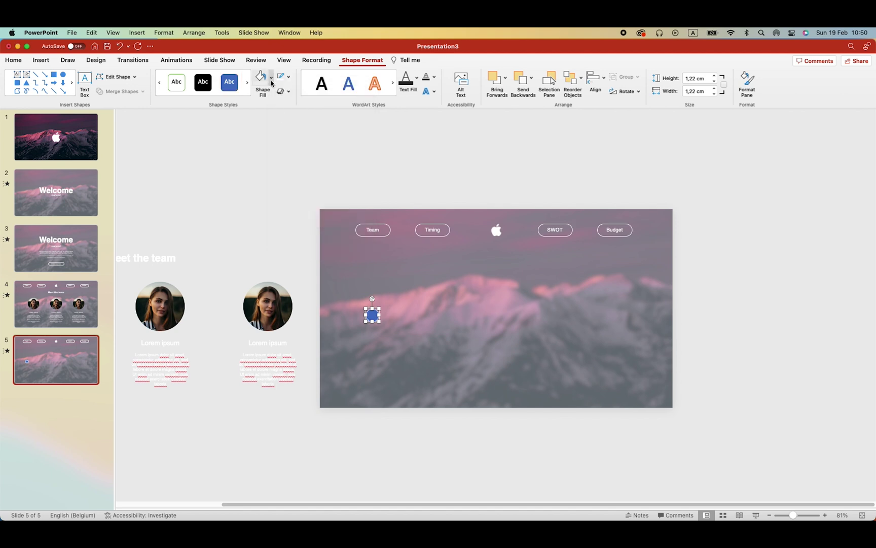
{"action": "left_click", "coordinate": [288, 78]}
{"action": "mouse_move", "coordinate": [339, 206]}
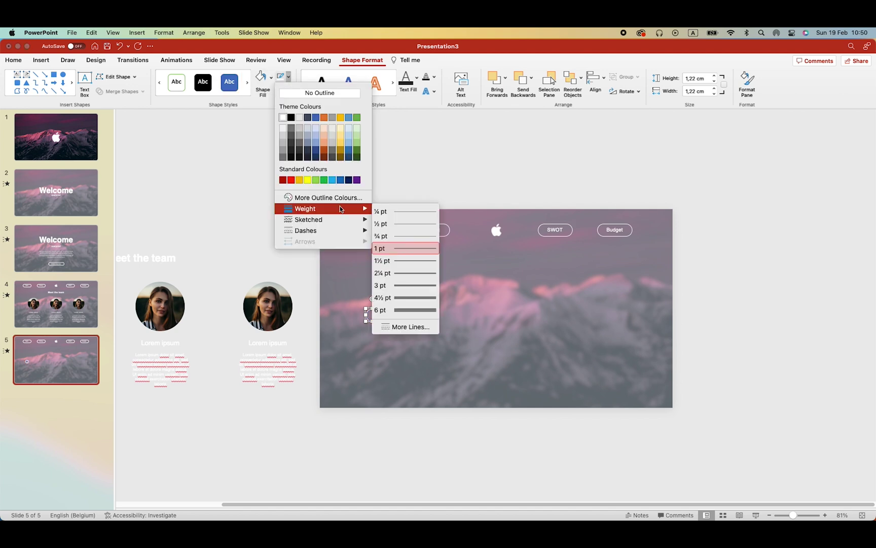
{"action": "left_click", "coordinate": [395, 273]}
{"action": "left_click_drag", "start_coordinate": [377, 323], "coordinate": [615, 320]}
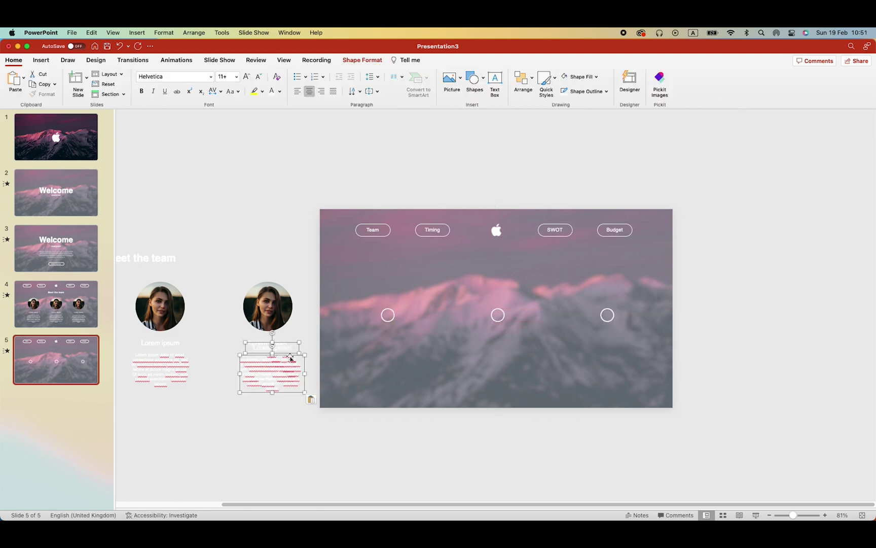
Place a copy of the "Lorem ipsum" name line and paragraph under the first circle and retitle it "Milestone 1"
{"action": "left_click_drag", "start_coordinate": [291, 358], "coordinate": [405, 344]}
{"action": "triple_click", "coordinate": [394, 335]}
{"action": "type", "text": "Milestone 1"}
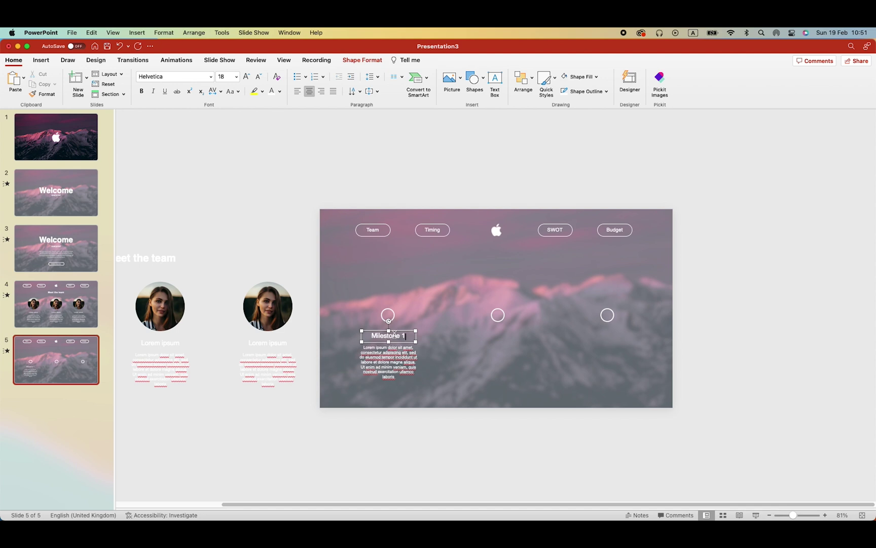
Widen the Milestone 1 paragraph box evenly on both sides so its text wraps into fewer lines
{"action": "left_click", "coordinate": [401, 362]}
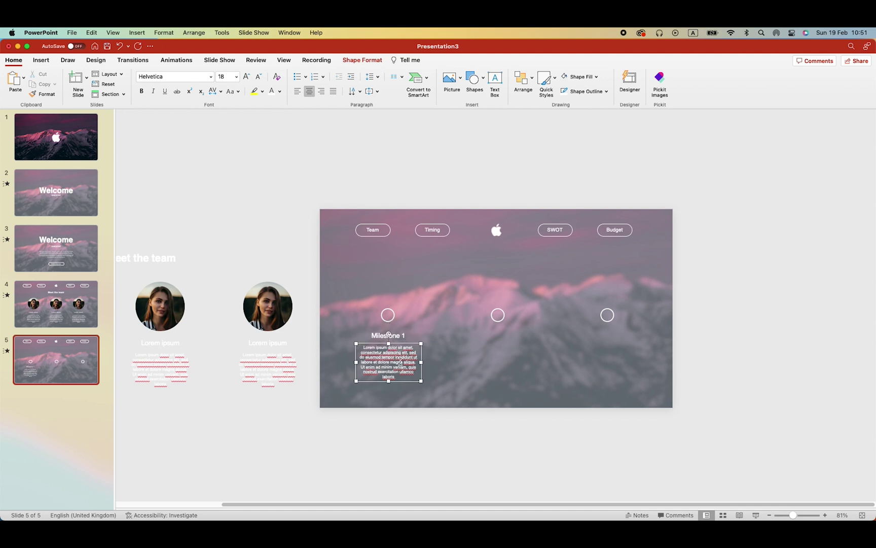
{"action": "left_click_drag", "start_coordinate": [421, 362], "coordinate": [431, 362]}
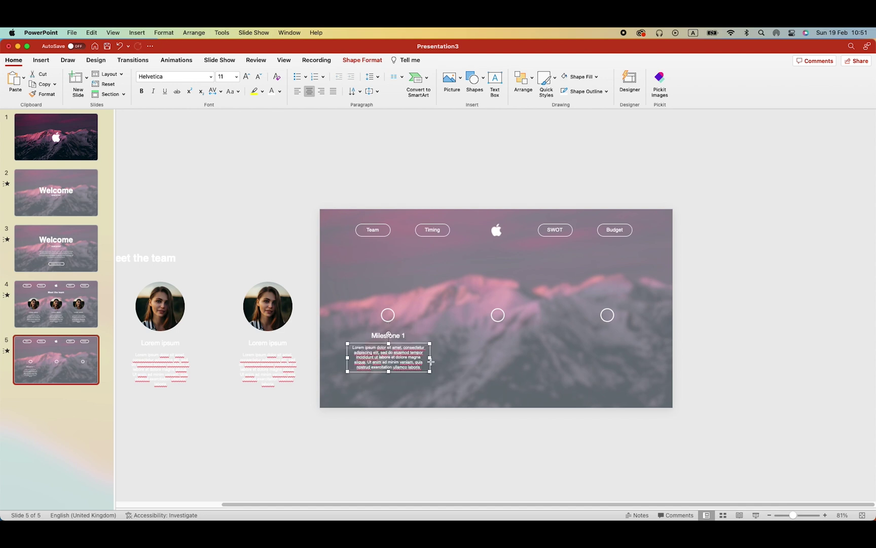
{"action": "left_click", "coordinate": [730, 354]}
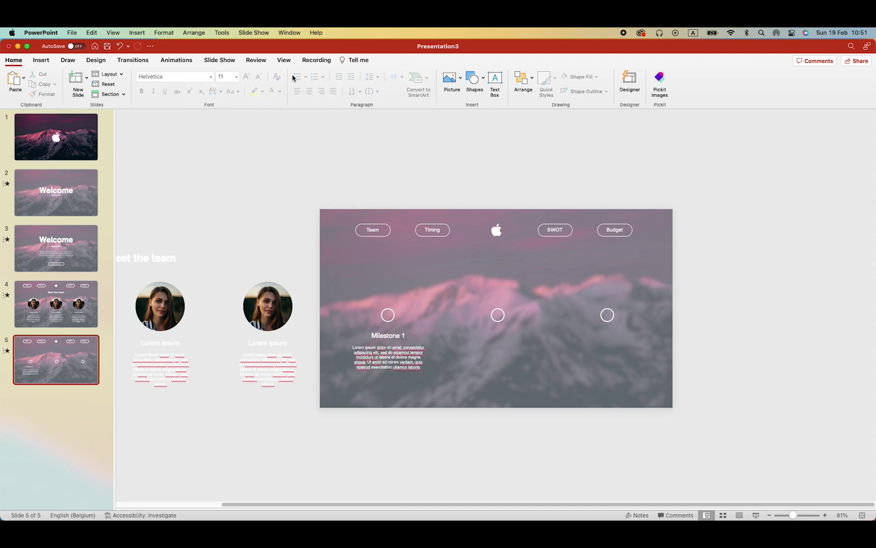
Connect the first two circles with a white 2¼ pt straight line and copy it between the second and third circles
{"action": "left_click", "coordinate": [473, 84]}
{"action": "left_click", "coordinate": [502, 105]}
{"action": "left_click_drag", "start_coordinate": [394, 315], "coordinate": [491, 315]}
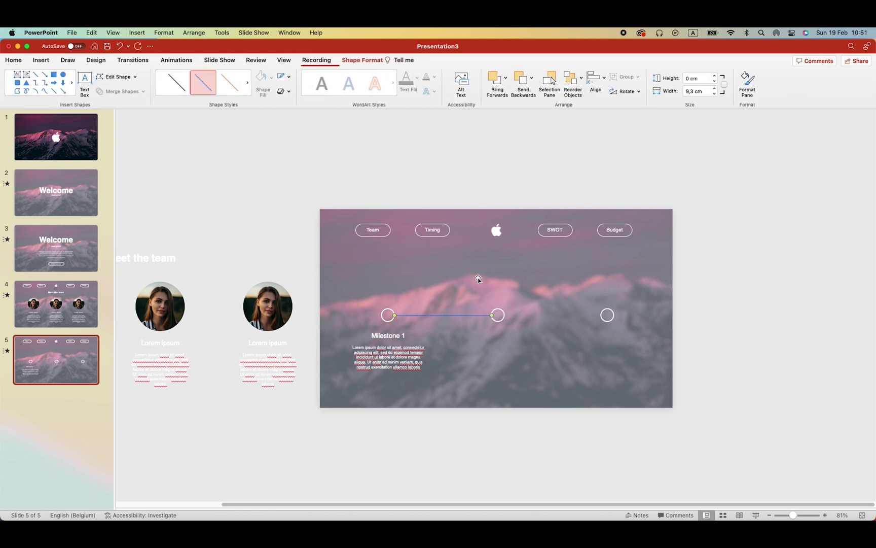
{"action": "left_click", "coordinate": [282, 80]}
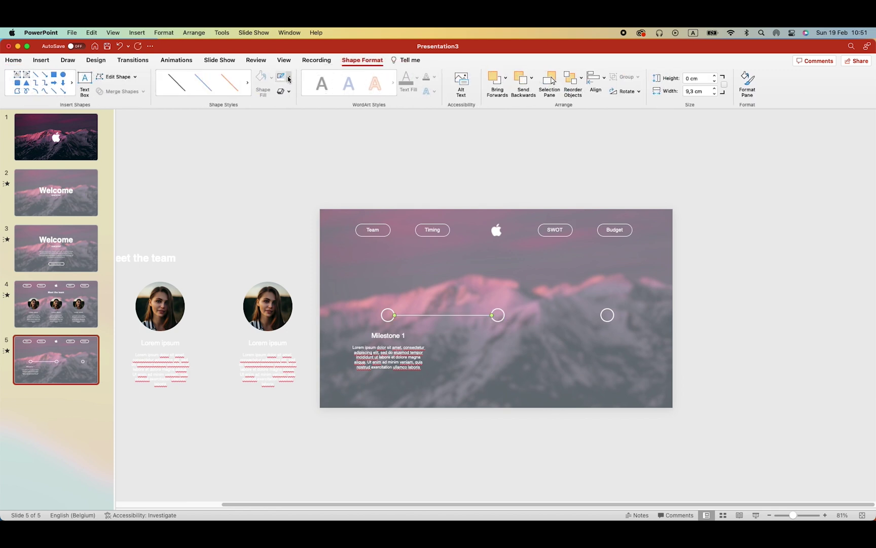
{"action": "left_click", "coordinate": [288, 79]}
{"action": "mouse_move", "coordinate": [328, 209]}
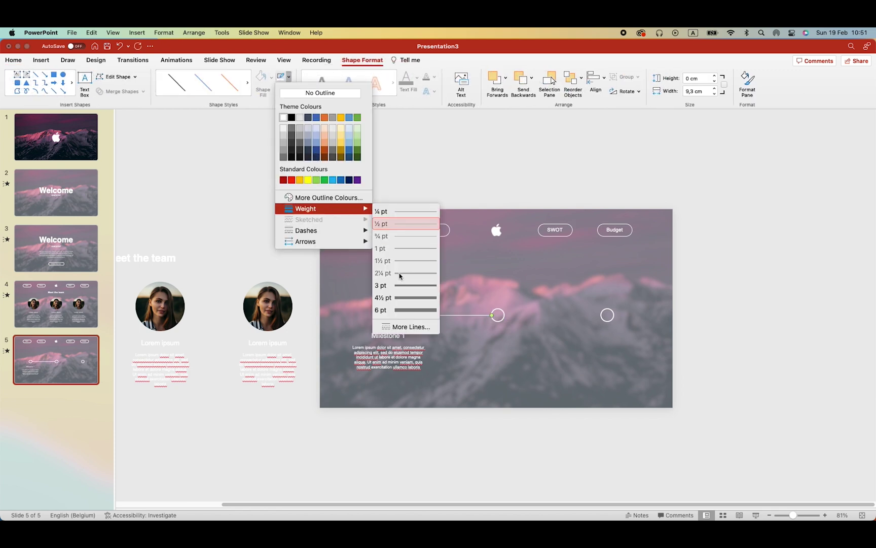
{"action": "left_click", "coordinate": [400, 273]}
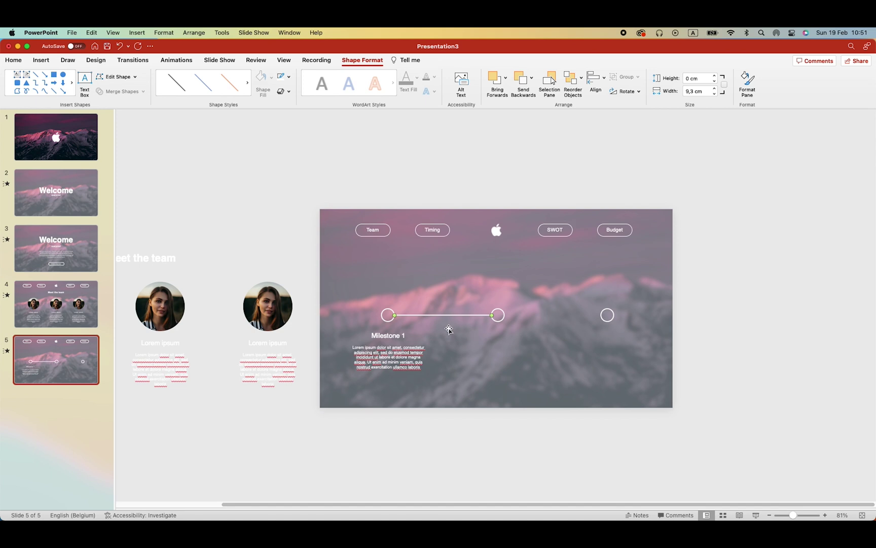
{"action": "left_click_drag", "start_coordinate": [410, 315], "coordinate": [524, 321]}
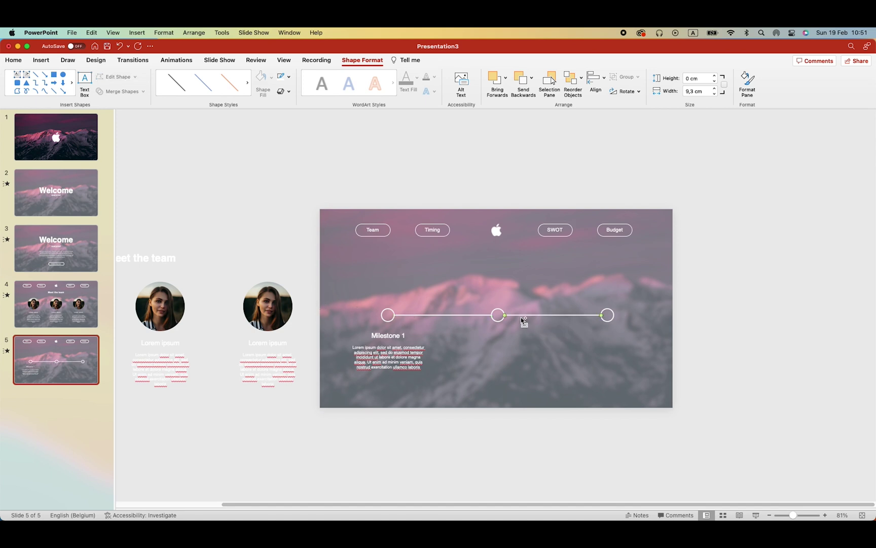
{"action": "left_click", "coordinate": [700, 329]}
Copy the milestone title and paragraph to the other circles as "Milestone 2" and "Milestone 3", placing the Milestone 2 texts above the line
{"action": "left_click", "coordinate": [402, 336]}
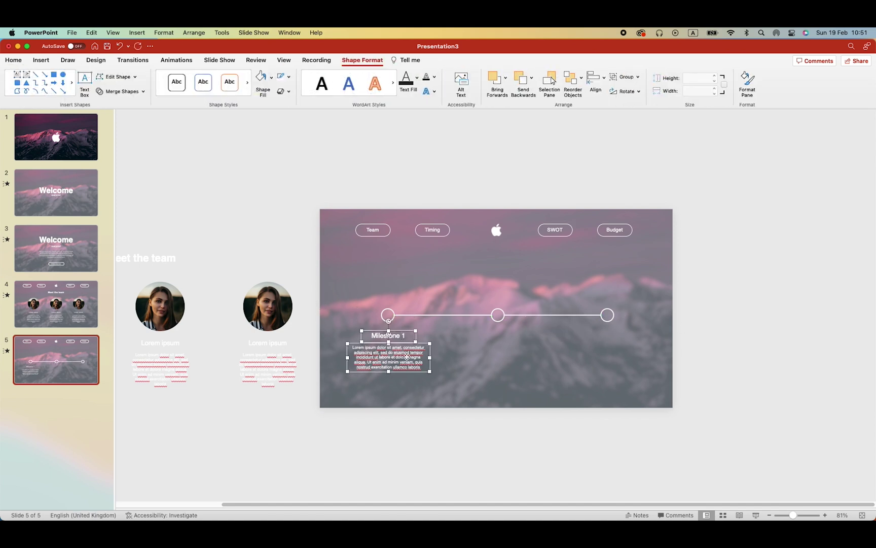
{"action": "left_click_drag", "start_coordinate": [400, 342], "coordinate": [511, 304]}
{"action": "double_click", "coordinate": [624, 336]}
{"action": "type", "text": "3"}
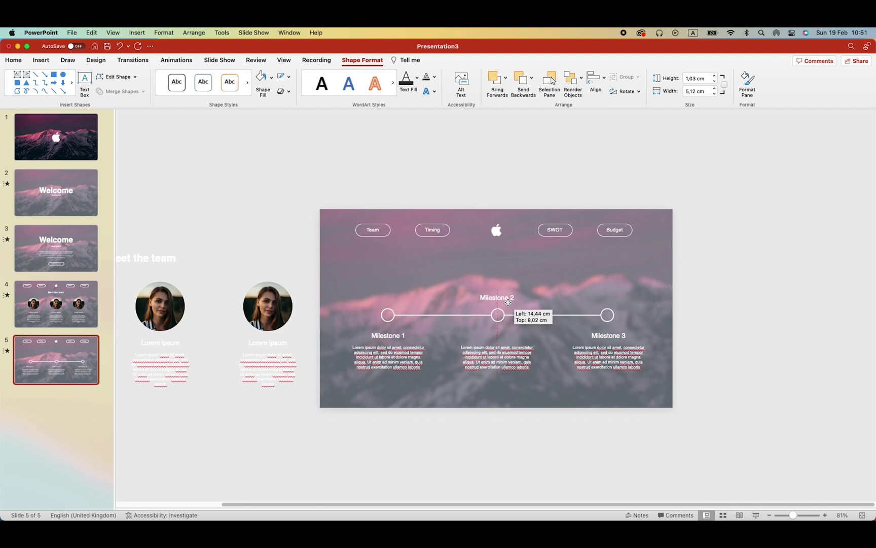
{"action": "left_click_drag", "start_coordinate": [522, 349], "coordinate": [525, 269]}
Place a copy of the "Meet the team" heading centred above the milestones and change its text to "Timeline"
{"action": "key", "text": "super+v"}
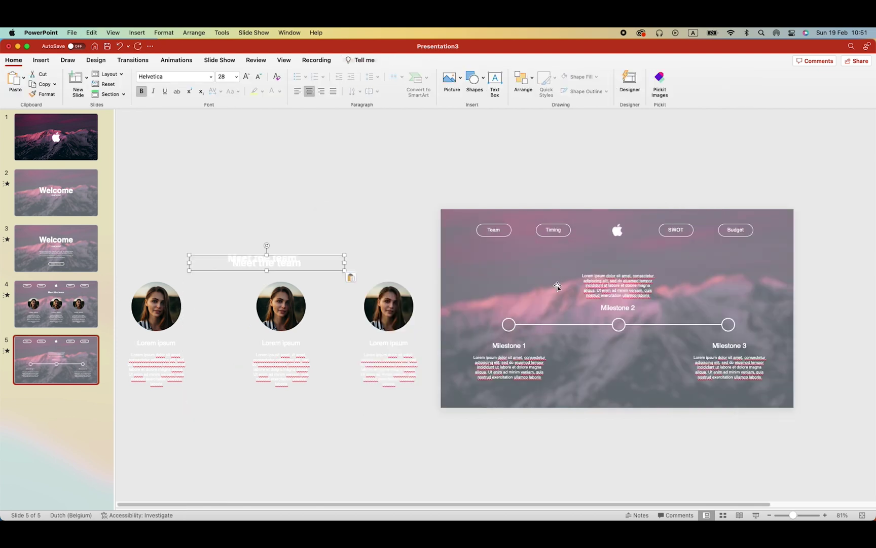
{"action": "left_click_drag", "start_coordinate": [302, 271], "coordinate": [650, 260]}
{"action": "triple_click", "coordinate": [629, 259]}
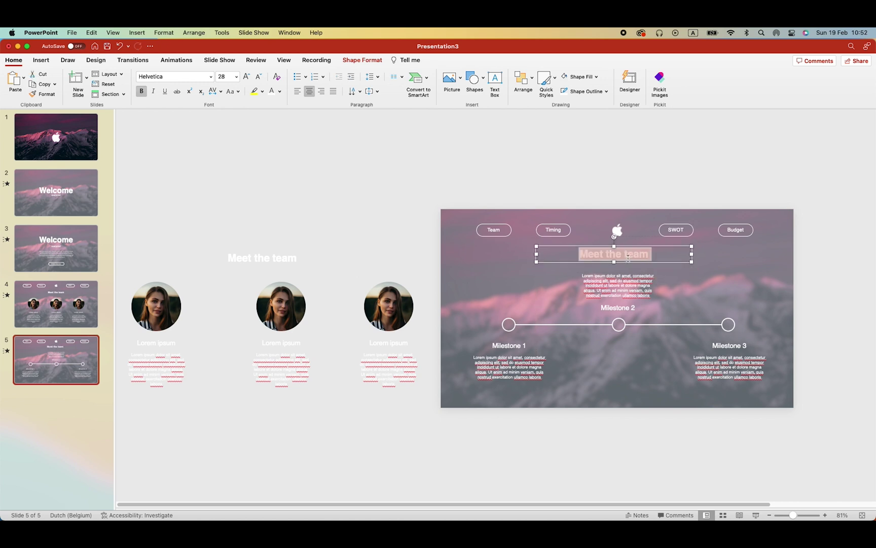
{"action": "type", "text": "Timeline"}
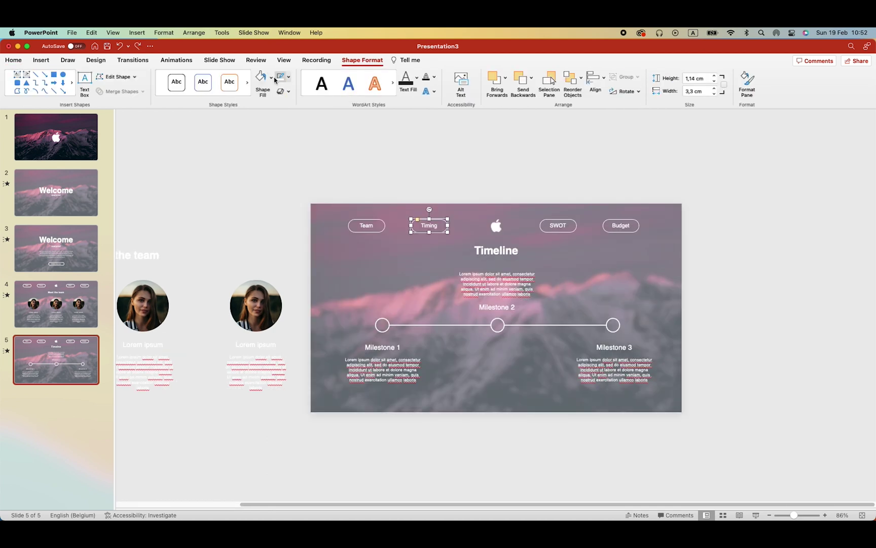
Highlight the Timing button on slide 5 with a white fill and mauve 18 pt text
{"action": "left_click", "coordinate": [271, 77]}
{"action": "left_click", "coordinate": [261, 121]}
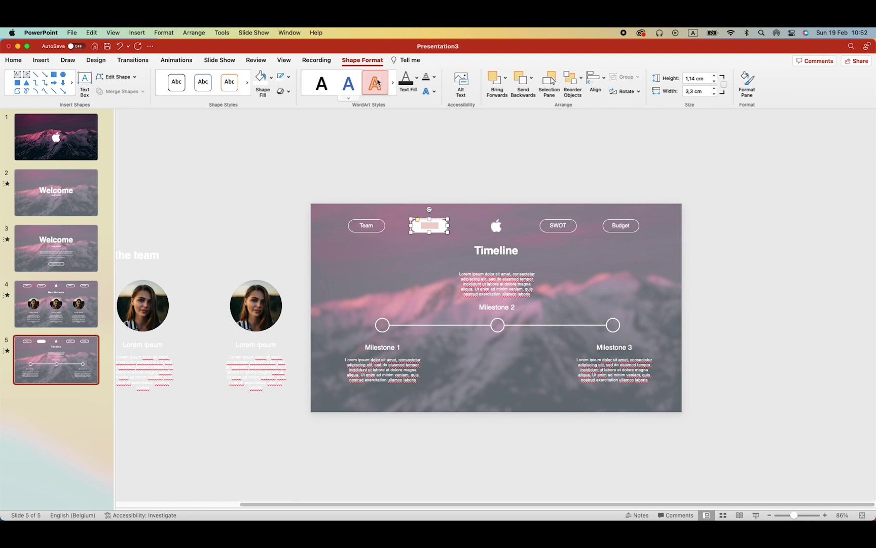
{"action": "left_click", "coordinate": [406, 80]}
{"action": "left_click", "coordinate": [691, 287]}
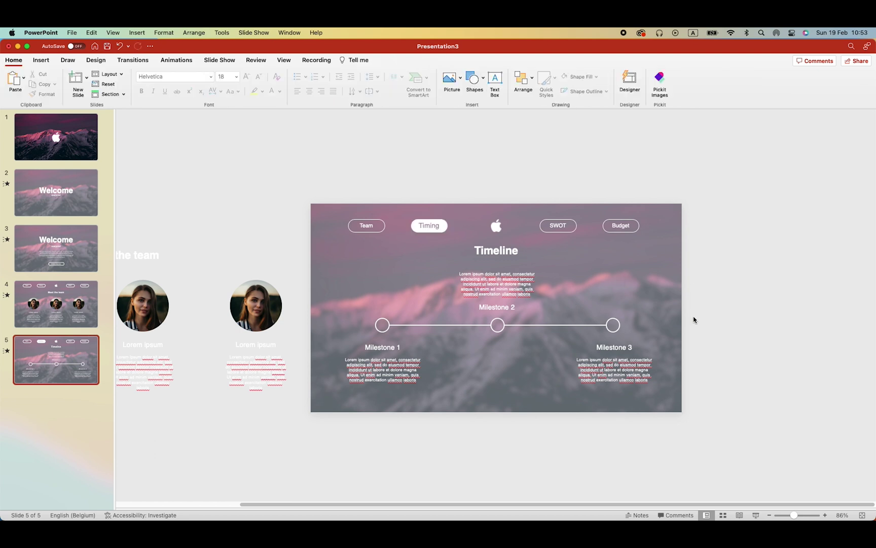
Highlight the Team button on slide 4 with a white fill and mauve 16 pt text
{"action": "left_click", "coordinate": [78, 302]}
{"action": "left_click", "coordinate": [377, 225]}
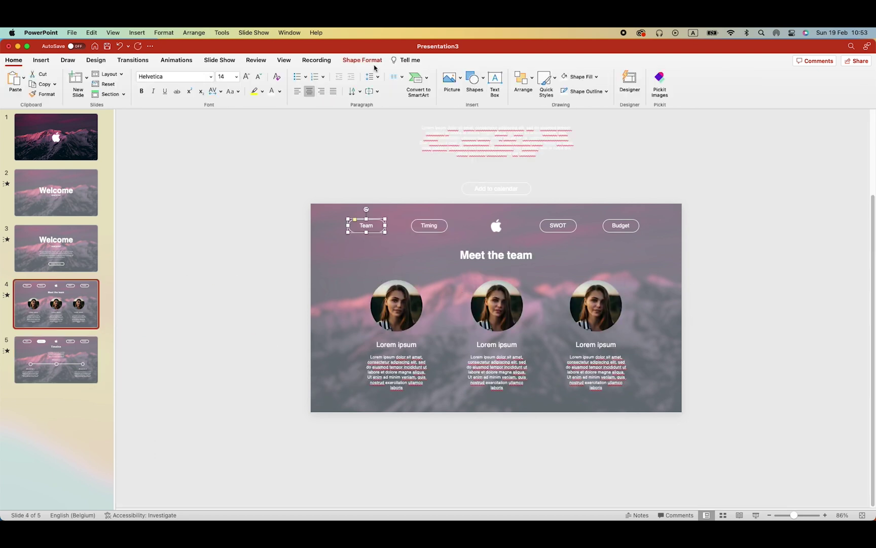
{"action": "left_click", "coordinate": [375, 60]}
{"action": "left_click", "coordinate": [406, 80]}
{"action": "left_click", "coordinate": [14, 60]}
{"action": "left_click", "coordinate": [329, 151]}
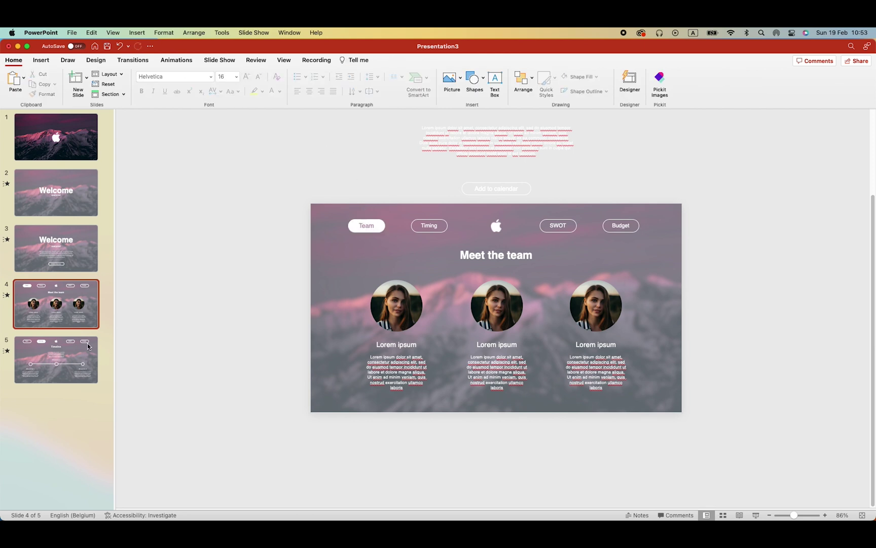
Copy the Timeline heading and all milestone elements from slide 5 to slide 4, placing them off the slide's right side
{"action": "left_click", "coordinate": [71, 364]}
{"action": "left_click_drag", "start_coordinate": [736, 428], "coordinate": [306, 244]}
{"action": "left_click", "coordinate": [71, 317]}
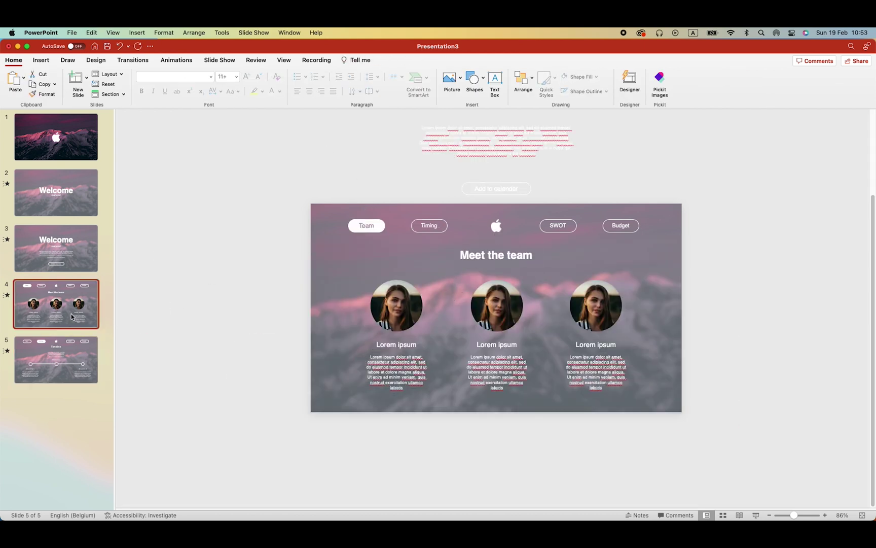
{"action": "key", "text": "super+v"}
{"action": "left_click_drag", "start_coordinate": [465, 262], "coordinate": [814, 269]}
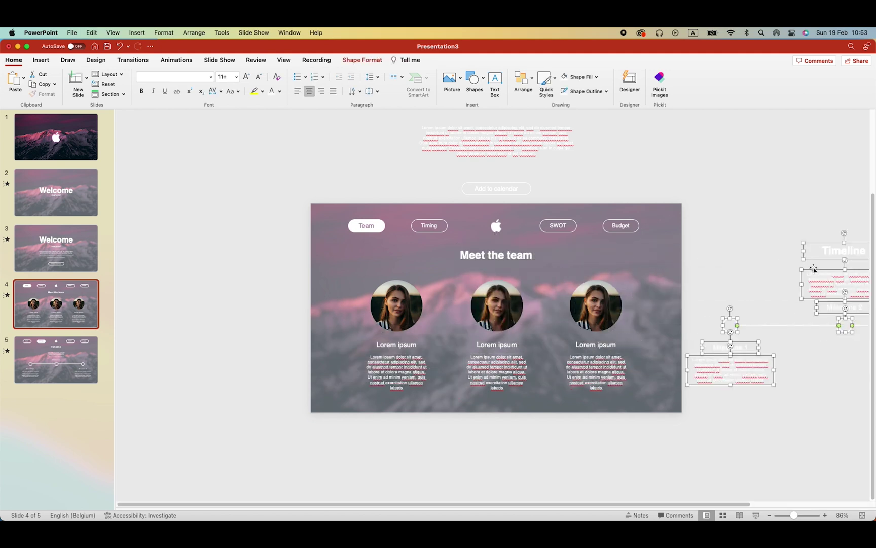
Apply the Morph transition to slide 5 and duplicate the slide
{"action": "left_click", "coordinate": [89, 356]}
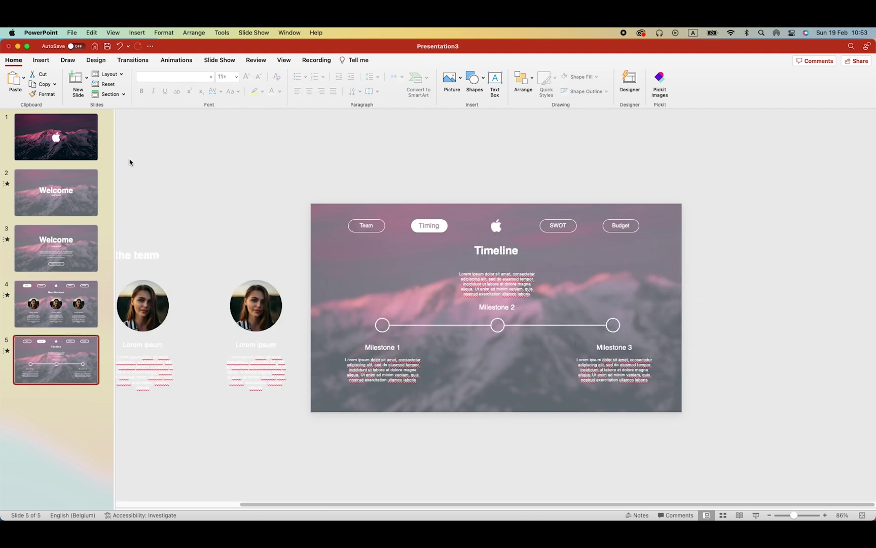
{"action": "left_click", "coordinate": [127, 61]}
{"action": "left_click", "coordinate": [113, 80]}
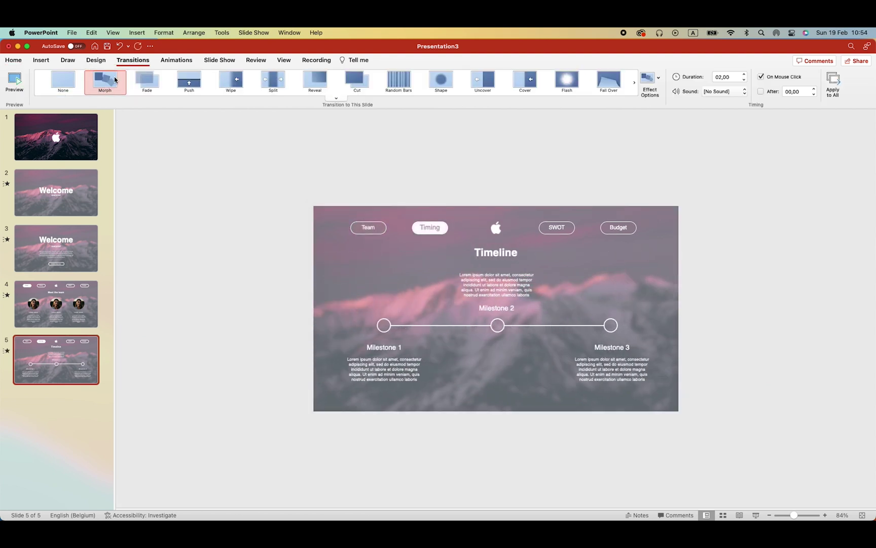
{"action": "left_click", "coordinate": [54, 307]}
{"action": "left_click", "coordinate": [67, 369]}
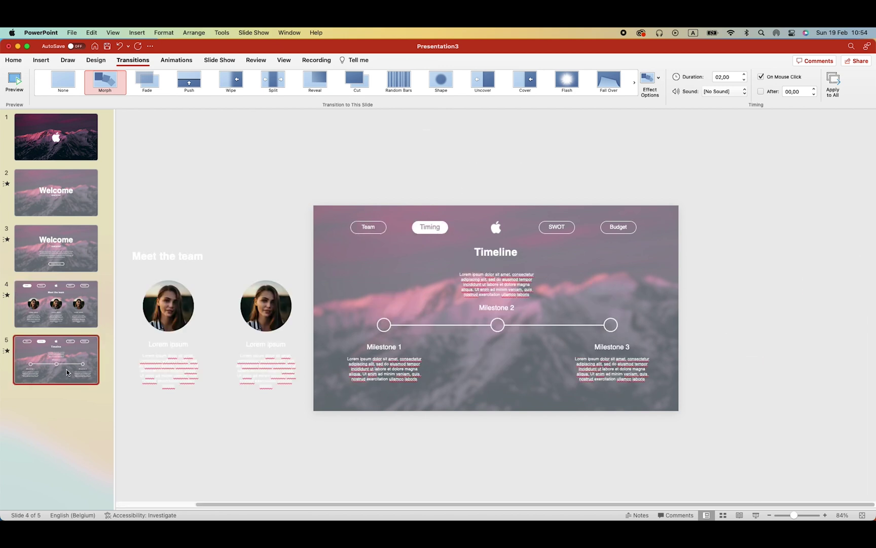
{"action": "key", "text": "super+d"}
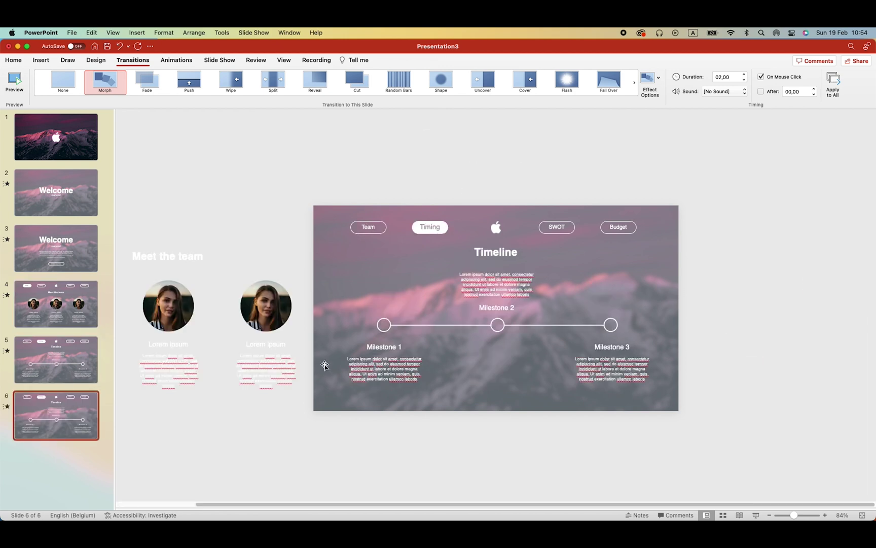
On slide 6, delete the off-slide team elements and move the Timeline heading and milestones off the slide's left side
{"action": "left_click_drag", "start_coordinate": [136, 239], "coordinate": [404, 430]}
{"action": "key", "text": "BackSpace"}
{"action": "left_click_drag", "start_coordinate": [667, 408], "coordinate": [339, 259]}
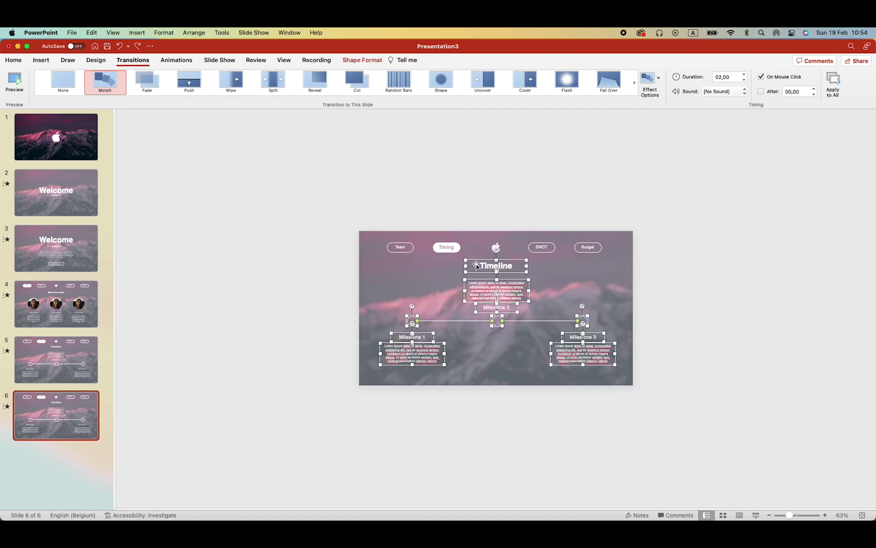
{"action": "left_click_drag", "start_coordinate": [516, 273], "coordinate": [251, 272]}
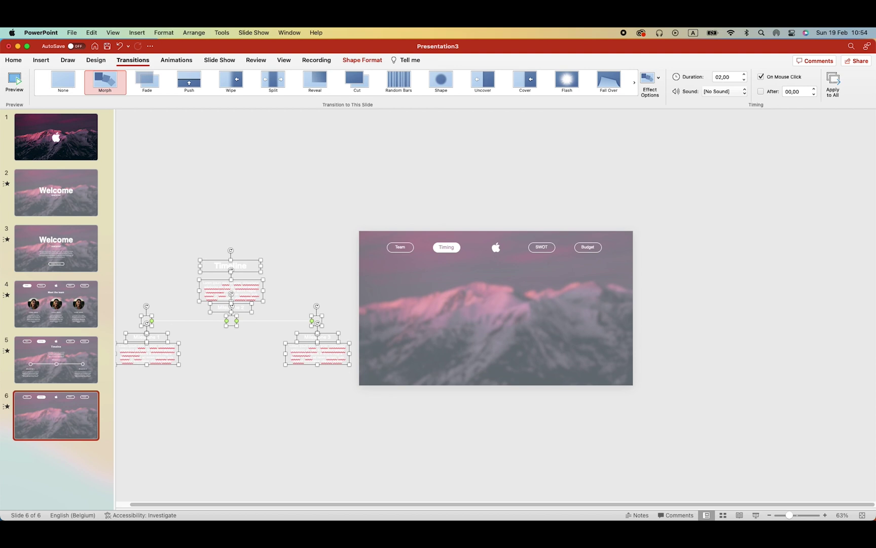
Reset the Timing button on slide 6 to no fill with white text and duplicate the slide
{"action": "left_click", "coordinate": [455, 247]}
{"action": "left_click", "coordinate": [362, 60]}
{"action": "scroll", "coordinate": [473, 200], "scroll_direction": "up", "scroll_amount": 2}
{"action": "left_click", "coordinate": [270, 79]}
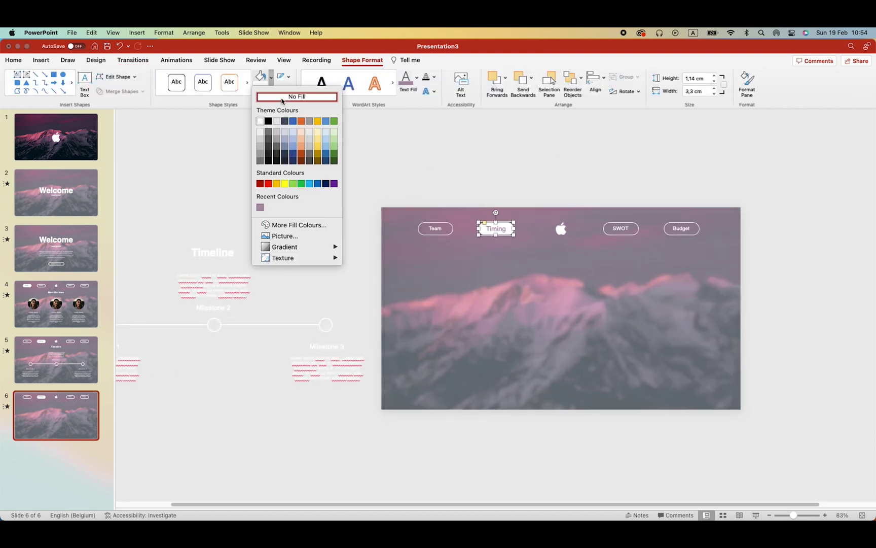
{"action": "left_click", "coordinate": [281, 99]}
{"action": "left_click", "coordinate": [417, 77]}
{"action": "left_click", "coordinate": [405, 119]}
{"action": "left_click", "coordinate": [608, 249]}
{"action": "left_click", "coordinate": [624, 234]}
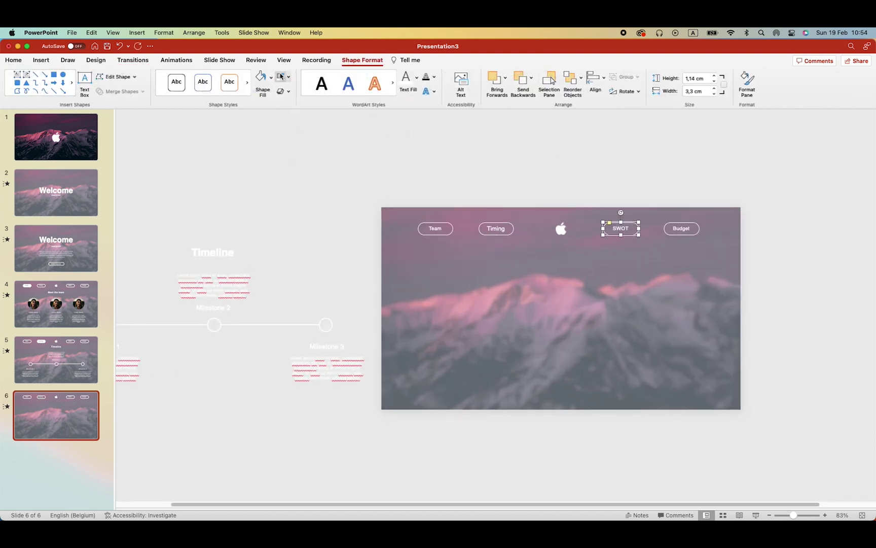
{"action": "key", "text": "super+shift+d"}
Highlight the SWOT button on slide 6 with a white fill and mauve 16 pt text
{"action": "left_click", "coordinate": [620, 228]}
{"action": "left_click", "coordinate": [362, 59]}
{"action": "left_click", "coordinate": [272, 77]}
{"action": "left_click", "coordinate": [268, 110]}
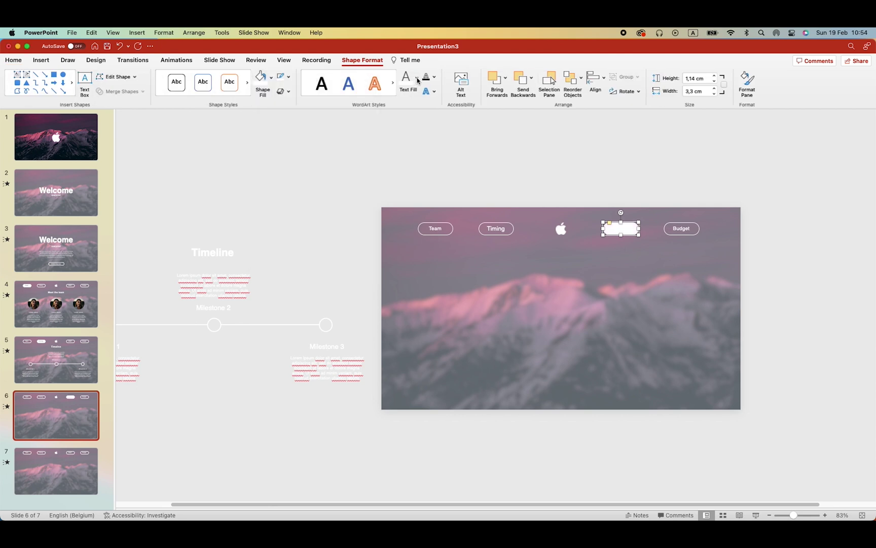
{"action": "left_click", "coordinate": [15, 60]}
{"action": "left_click", "coordinate": [423, 144]}
{"action": "scroll", "coordinate": [702, 329], "scroll_direction": "up", "scroll_amount": 2}
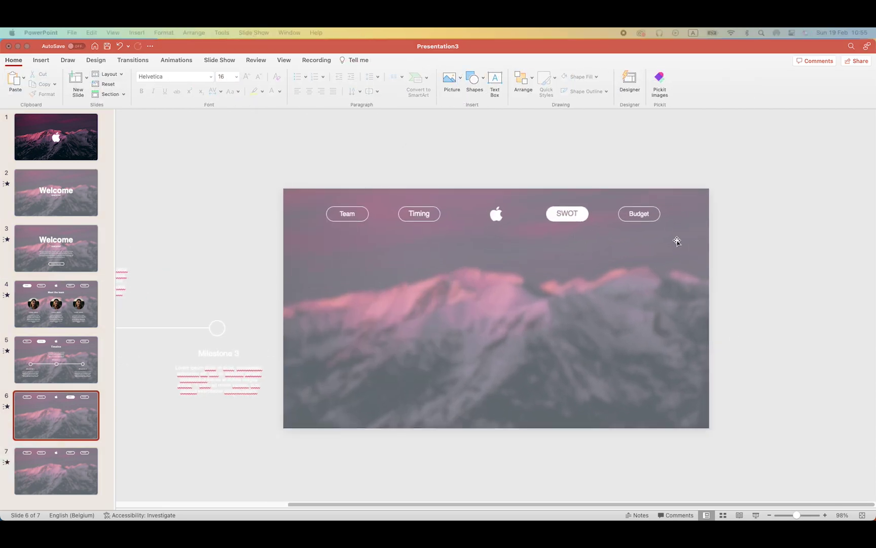
Draw a white square with one rounded corner on slide 6 and size it to about 4.8 cm
{"action": "left_click", "coordinate": [474, 78]}
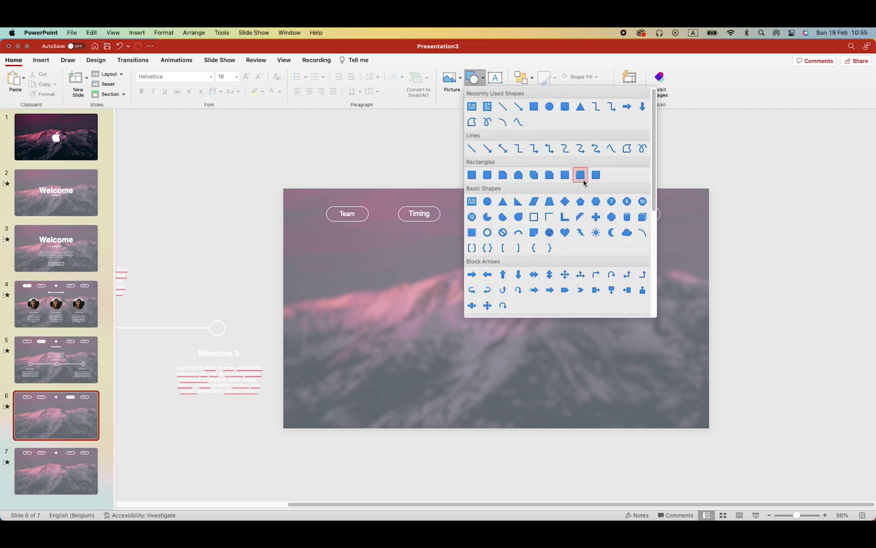
{"action": "left_click", "coordinate": [565, 175]}
{"action": "left_click_drag", "start_coordinate": [502, 274], "coordinate": [574, 346]}
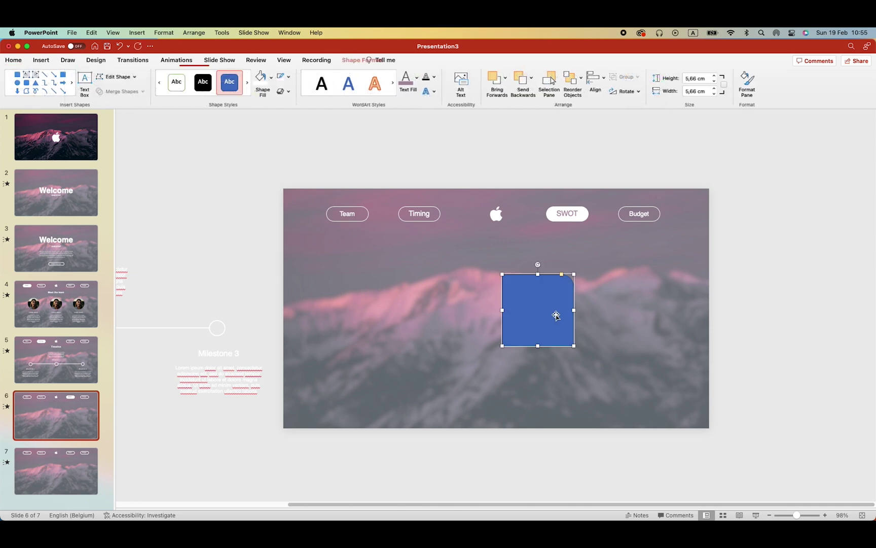
{"action": "left_click", "coordinate": [261, 77]}
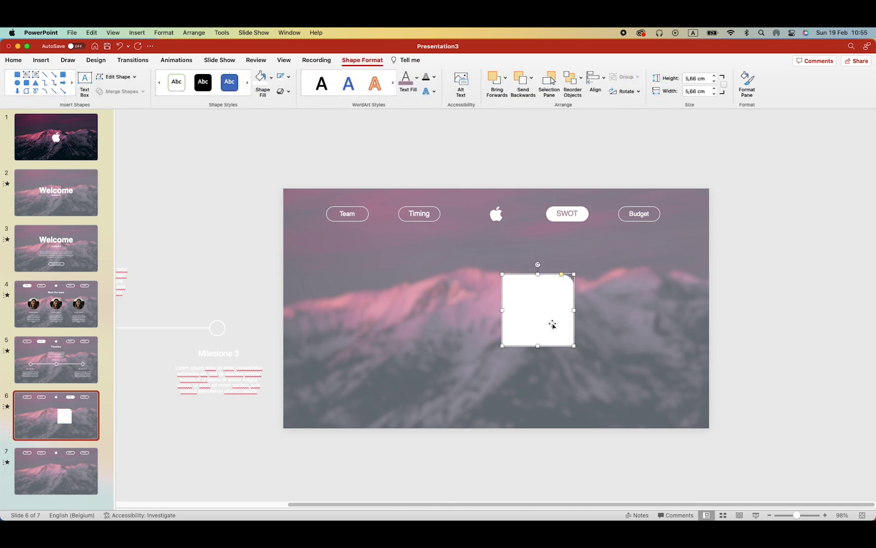
{"action": "left_click_drag", "start_coordinate": [553, 325], "coordinate": [544, 303]}
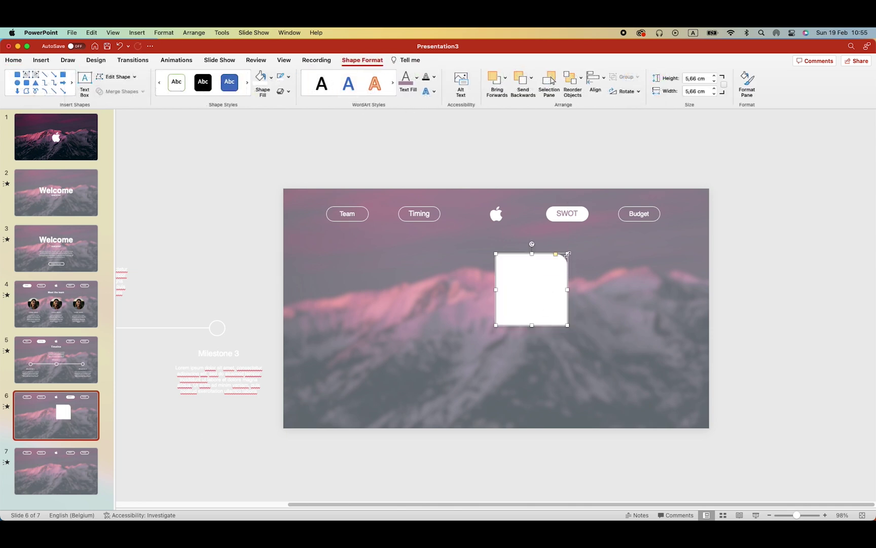
{"action": "left_click_drag", "start_coordinate": [567, 254], "coordinate": [558, 265]}
Duplicate the white tile into a two-by-two grid and rotate the copies so the rounded corners face outward
{"action": "left_click_drag", "start_coordinate": [533, 301], "coordinate": [540, 365]}
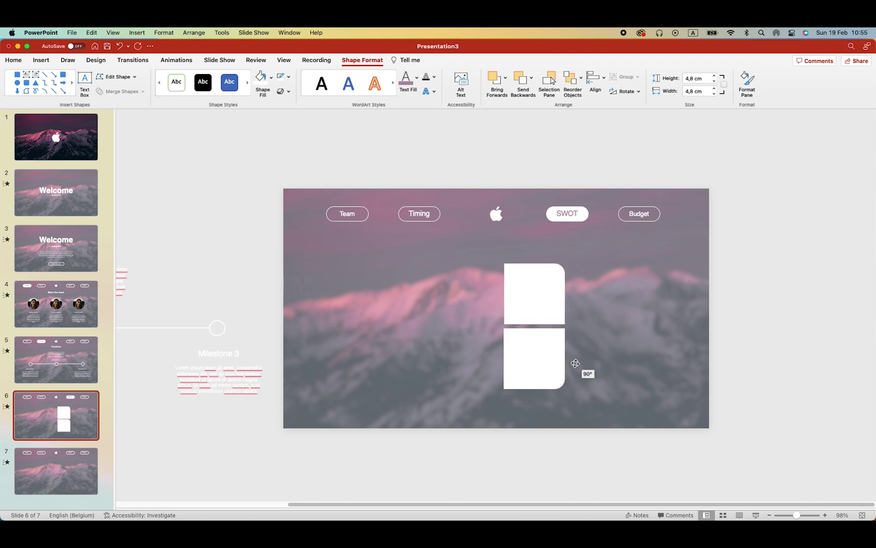
{"action": "left_click", "coordinate": [531, 297], "text": "shift"}
{"action": "left_click_drag", "start_coordinate": [542, 342], "coordinate": [485, 348]}
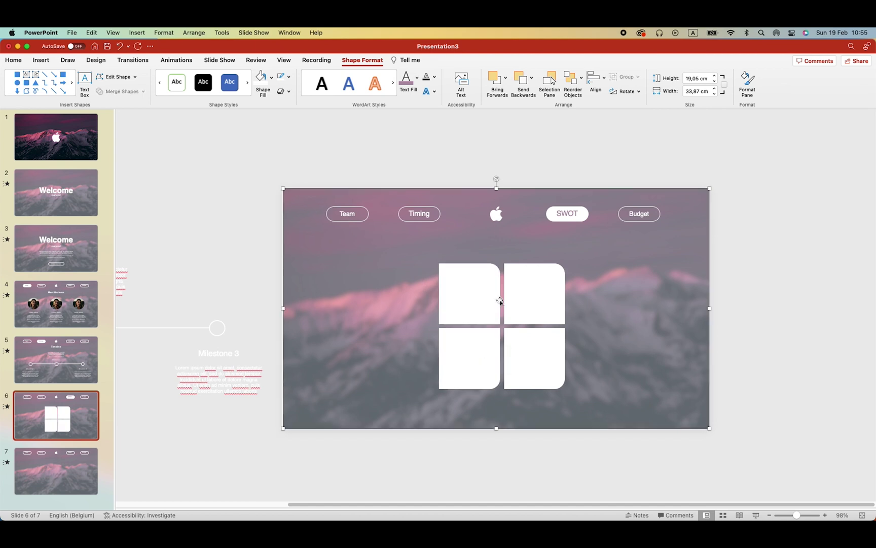
{"action": "left_click", "coordinate": [476, 261]}
{"action": "left_click_drag", "start_coordinate": [468, 254], "coordinate": [428, 291]}
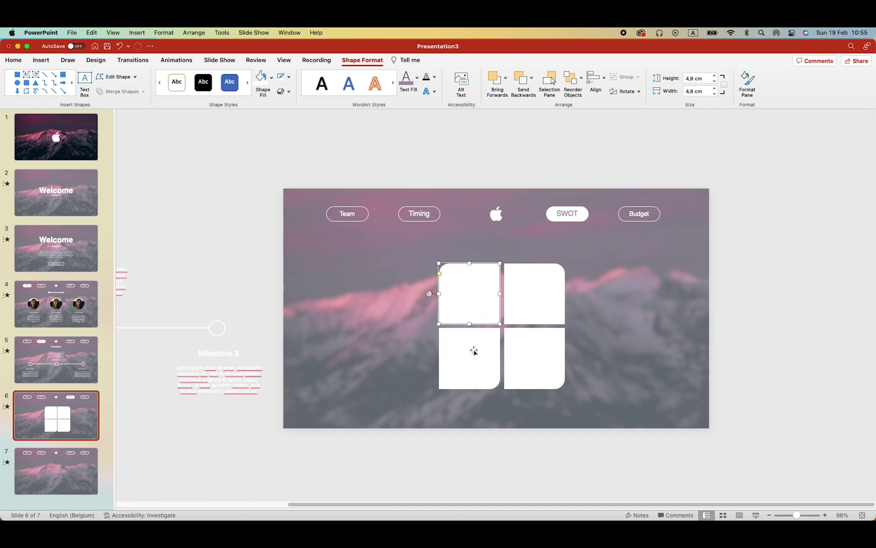
{"action": "left_click", "coordinate": [474, 345]}
{"action": "left_click_drag", "start_coordinate": [509, 359], "coordinate": [469, 403]}
{"action": "left_click", "coordinate": [249, 249]}
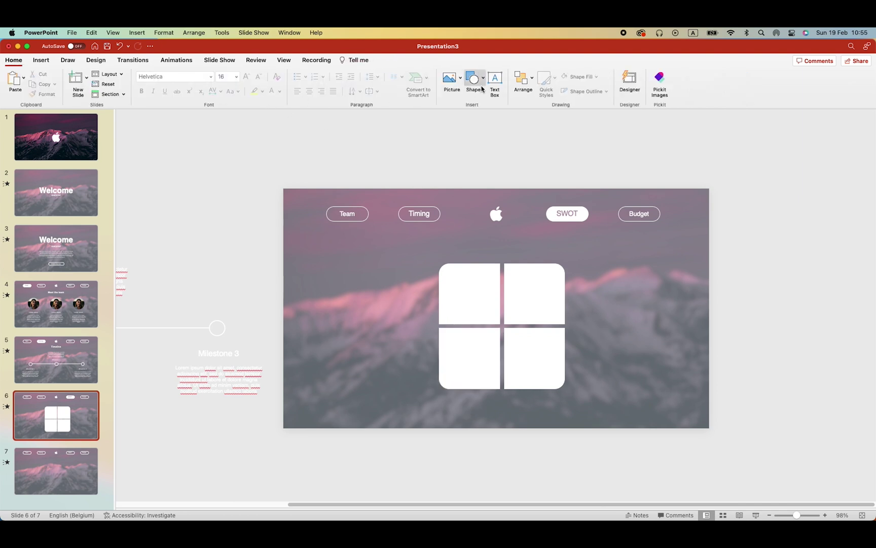
Add a text box reading S on the upper-left tile and colour it with the recent mauve
{"action": "left_click", "coordinate": [493, 81]}
{"action": "left_click_drag", "start_coordinate": [450, 278], "coordinate": [492, 312]}
{"action": "type", "text": "S"}
{"action": "key", "text": "super+a"}
{"action": "left_click", "coordinate": [280, 91]}
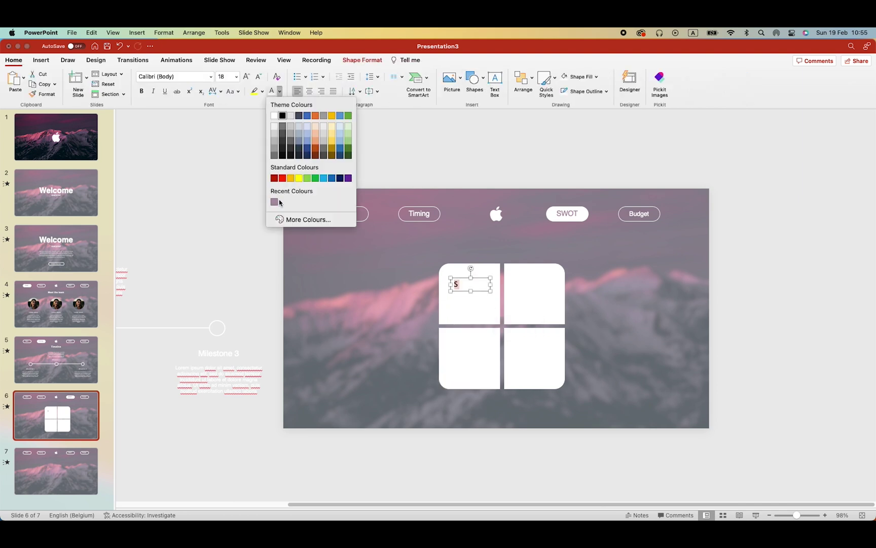
{"action": "left_click", "coordinate": [275, 201]}
Set the letter S to Helvetica at 96 pt
{"action": "left_click", "coordinate": [247, 79]}
{"action": "left_click", "coordinate": [248, 79]}
{"action": "left_click", "coordinate": [248, 79]}
{"action": "left_click", "coordinate": [173, 77]}
{"action": "type", "text": "Helvetica"}
{"action": "key", "text": "Return"}
{"action": "left_click", "coordinate": [246, 77]}
{"action": "left_click", "coordinate": [247, 77]}
{"action": "left_click", "coordinate": [247, 77]}
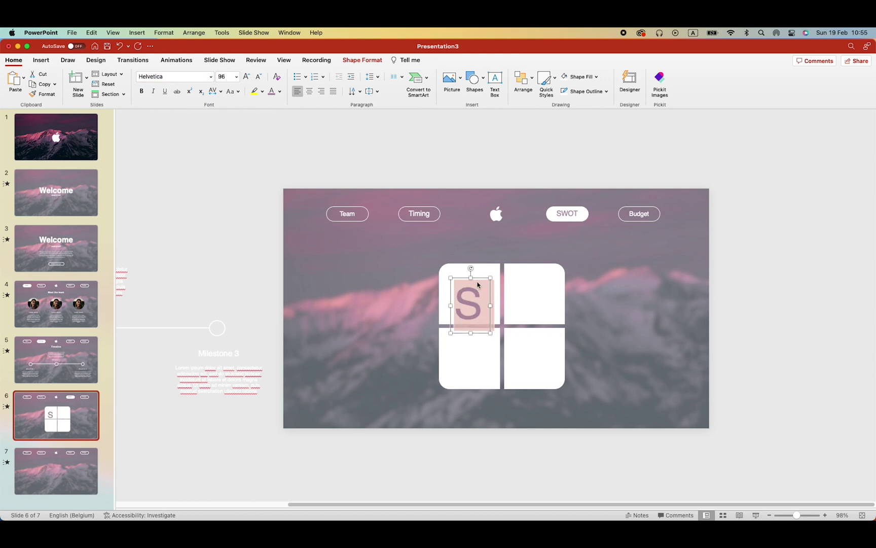
Centre the tile letter at 115 pt and copy it onto the upper-right tile as W
{"action": "left_click_drag", "start_coordinate": [478, 279], "coordinate": [541, 265]}
{"action": "left_click", "coordinate": [309, 91]}
{"action": "left_click", "coordinate": [246, 76]}
{"action": "left_click", "coordinate": [541, 294]}
{"action": "double_click", "coordinate": [542, 294]}
{"action": "type", "text": "W"}
Duplicate the S and W onto the lower tiles and change the copies to O and T
{"action": "left_click", "coordinate": [491, 325], "text": "shift"}
{"action": "left_click_drag", "start_coordinate": [491, 326], "coordinate": [493, 386]}
{"action": "double_click", "coordinate": [473, 353]}
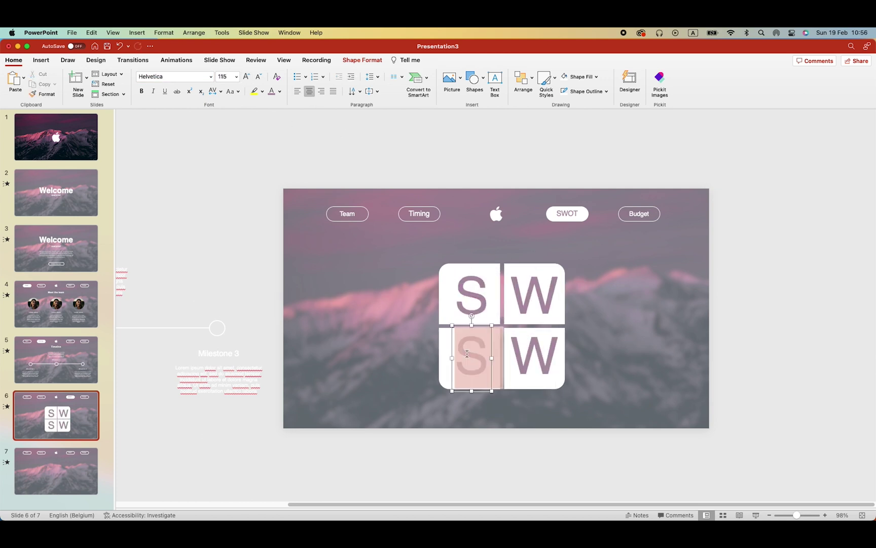
{"action": "type", "text": "O"}
{"action": "double_click", "coordinate": [532, 354]}
{"action": "type", "text": "T"}
{"action": "left_click", "coordinate": [757, 342]}
Recolour the letters O and T with a custom dark slate grey
{"action": "left_click", "coordinate": [544, 355]}
{"action": "left_click", "coordinate": [483, 352], "text": "shift"}
{"action": "left_click", "coordinate": [280, 91]}
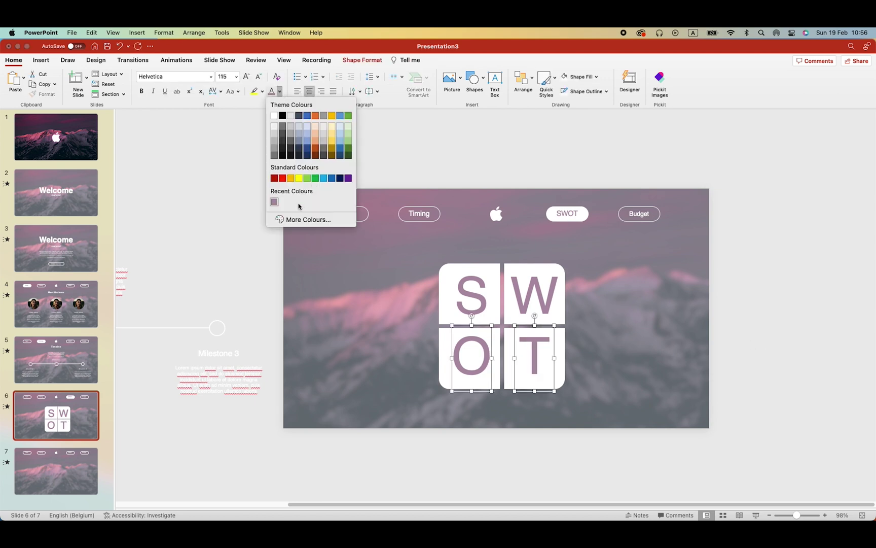
{"action": "left_click", "coordinate": [304, 219]}
{"action": "left_click", "coordinate": [389, 343]}
{"action": "left_click", "coordinate": [579, 365]}
{"action": "left_click", "coordinate": [491, 360]}
Recolour the letter W with a custom greyish mauve
{"action": "double_click", "coordinate": [519, 287]}
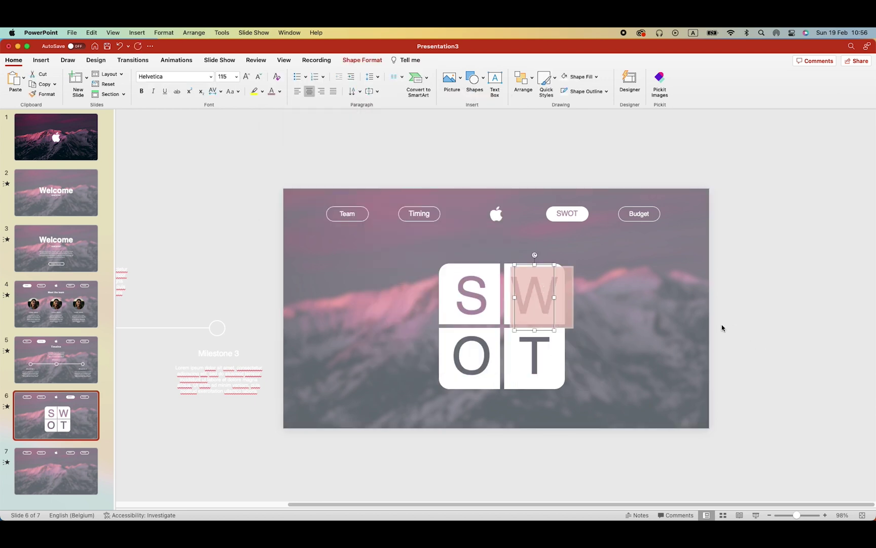
{"action": "left_click", "coordinate": [760, 324]}
{"action": "left_click_drag", "start_coordinate": [534, 293], "coordinate": [541, 291]}
{"action": "left_click", "coordinate": [279, 92]}
{"action": "left_click", "coordinate": [304, 217]}
{"action": "left_click", "coordinate": [398, 339]}
{"action": "left_click", "coordinate": [491, 360]}
{"action": "left_click", "coordinate": [766, 342]}
{"action": "key", "text": "super+Return"}
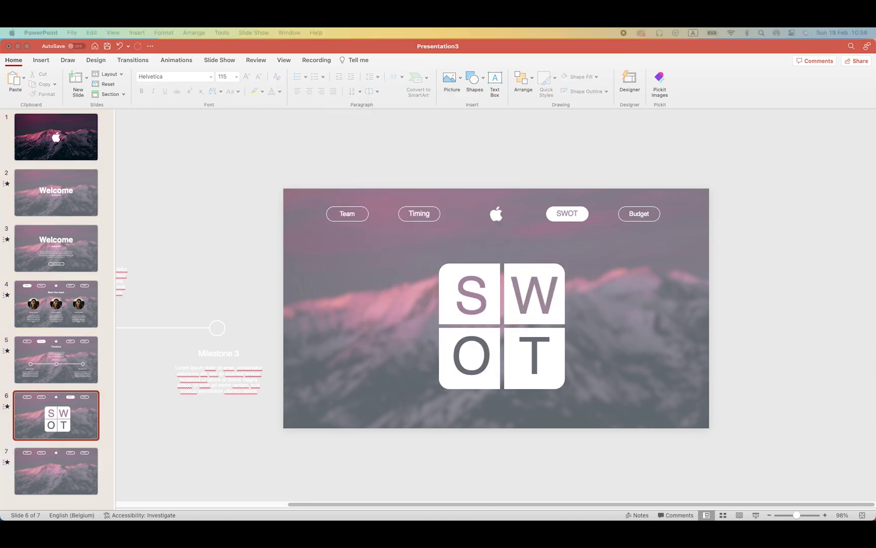
Copy the Milestone 1 heading and paragraph from slide 5 to the right of the W on slide 6 and left-align the boxes
{"action": "left_click", "coordinate": [57, 361]}
{"action": "left_click", "coordinate": [366, 353]}
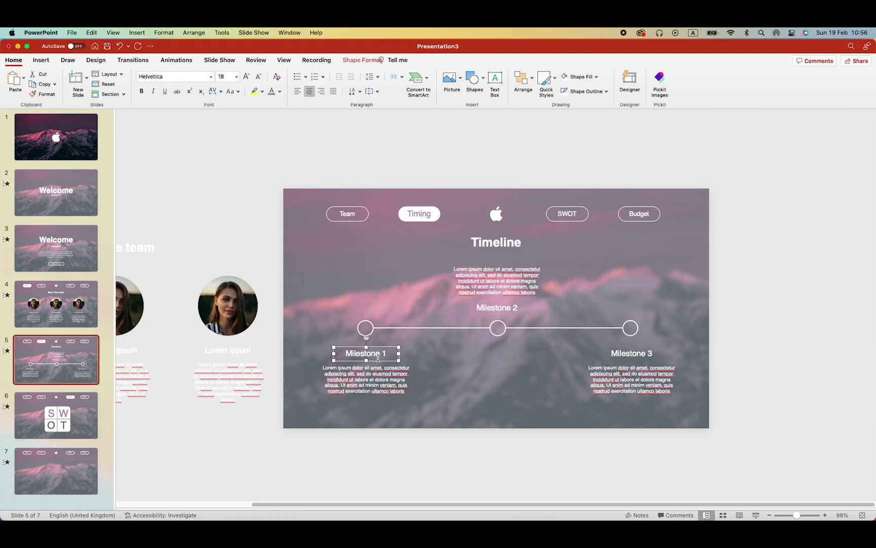
{"action": "left_click", "coordinate": [373, 384], "text": "shift"}
{"action": "key", "text": "super+c"}
{"action": "left_click", "coordinate": [60, 437]}
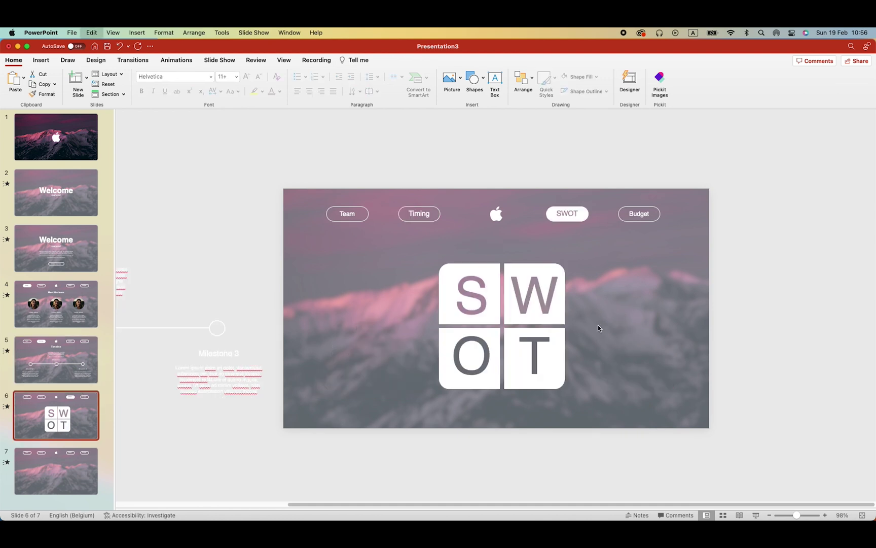
{"action": "key", "text": "super+v"}
{"action": "left_click_drag", "start_coordinate": [387, 350], "coordinate": [641, 269]}
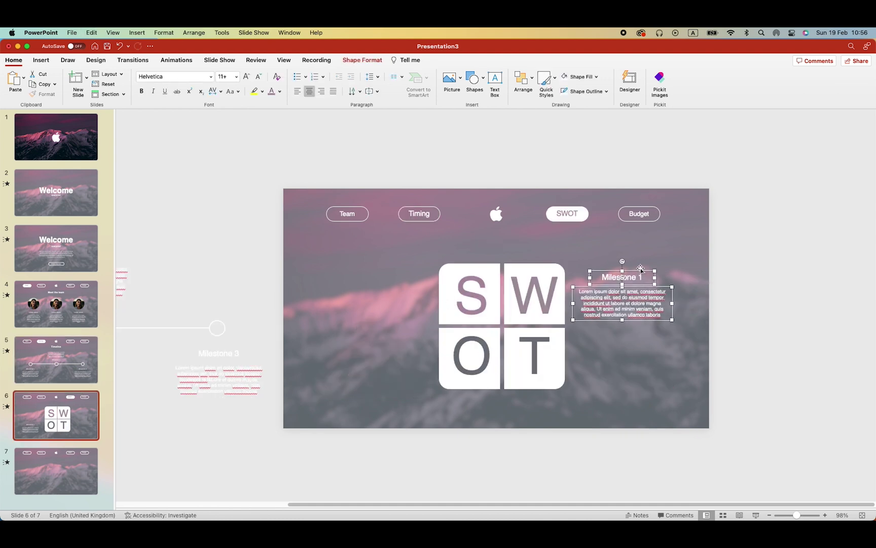
{"action": "left_click", "coordinate": [525, 84]}
{"action": "mouse_move", "coordinate": [563, 238]}
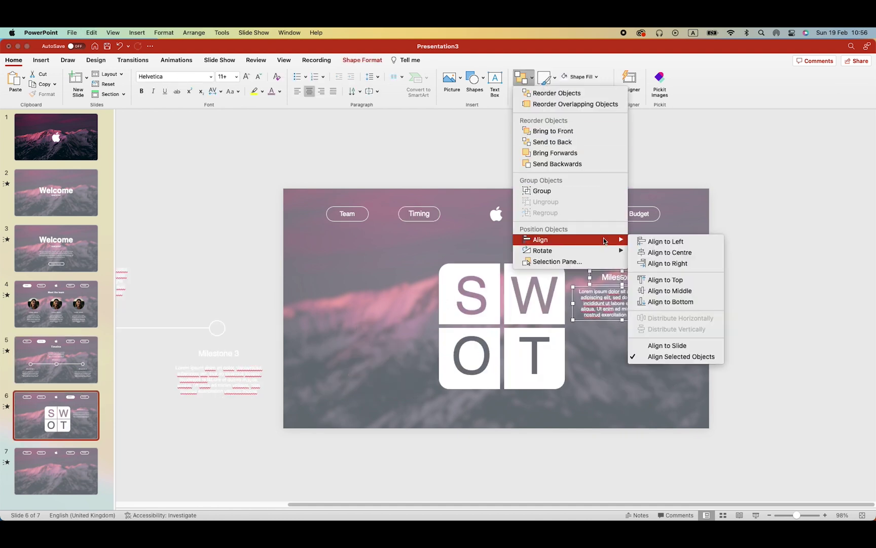
{"action": "left_click", "coordinate": [659, 242]}
Duplicate the heading and paragraph to the left of the S and right-align both the text and the boxes
{"action": "left_click_drag", "start_coordinate": [618, 285], "coordinate": [344, 278]}
{"action": "left_click", "coordinate": [614, 299], "text": "shift"}
{"action": "left_click", "coordinate": [321, 90]}
{"action": "left_click", "coordinate": [527, 85]}
{"action": "mouse_move", "coordinate": [548, 239]}
{"action": "left_click", "coordinate": [660, 262]}
Rename the four headings around the grid to Strengths, Weaknesses, Opportunities and Threaths
{"action": "triple_click", "coordinate": [404, 278]}
{"action": "type", "text": "Strenghts"}
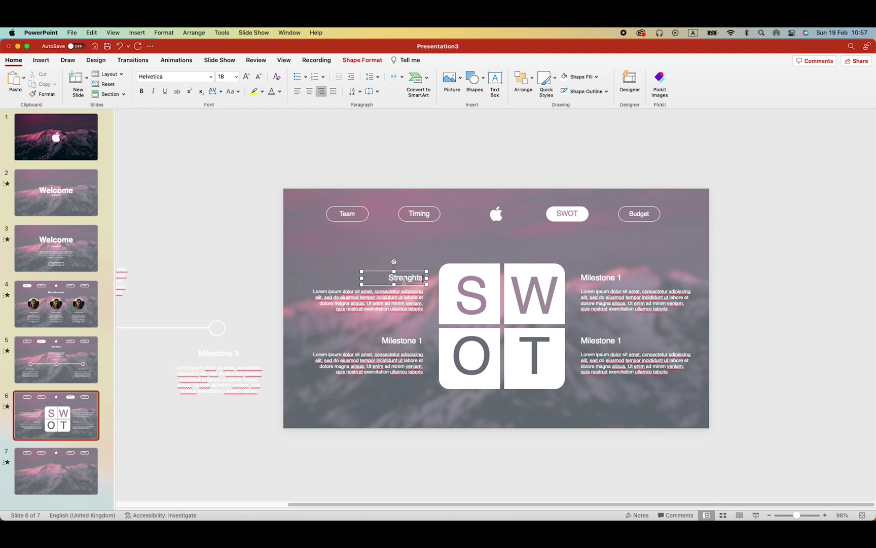
{"action": "left_click", "coordinate": [607, 278]}
{"action": "triple_click", "coordinate": [402, 340]}
{"action": "type", "text": "Opportunities"}
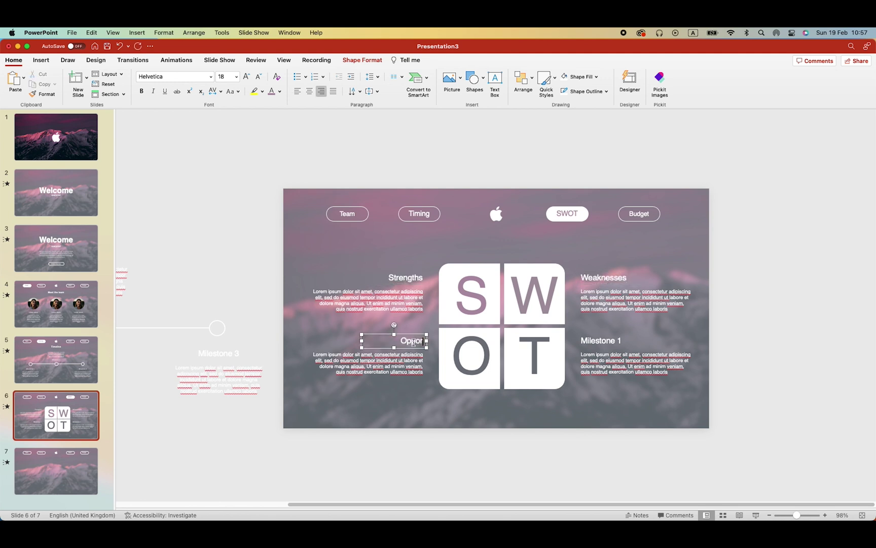
{"action": "triple_click", "coordinate": [601, 340]}
{"action": "type", "text": "Threaths"}
{"action": "key", "text": "Escape"}
{"action": "key", "text": "Escape"}
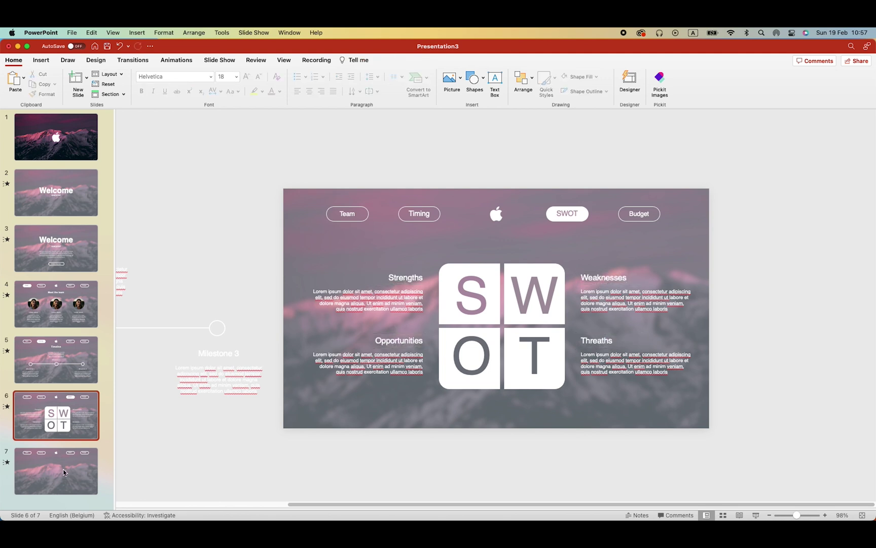
Paste the Timeline heading onto slide 7 and position it centred below the navigation bar
{"action": "left_click", "coordinate": [65, 472]}
{"action": "key", "text": "super+v"}
{"action": "left_click_drag", "start_coordinate": [510, 255], "coordinate": [511, 261]}
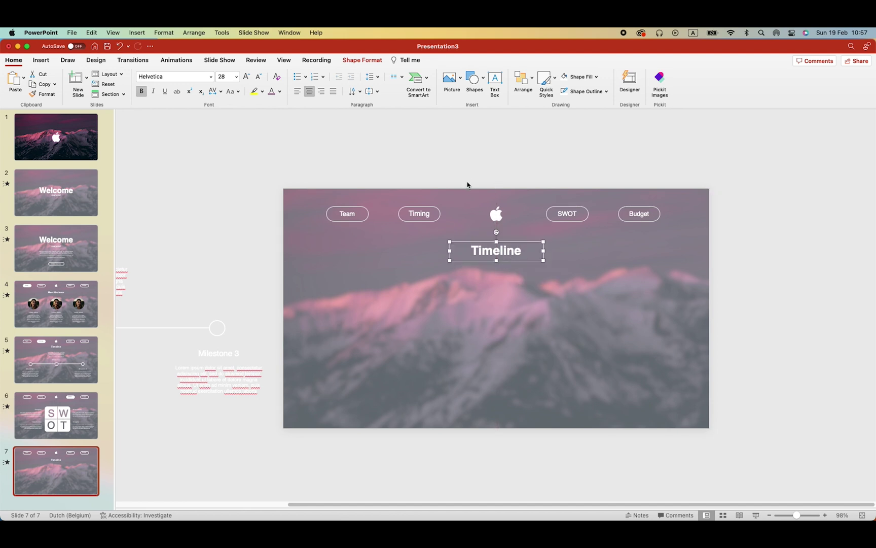
{"action": "left_click", "coordinate": [447, 120]}
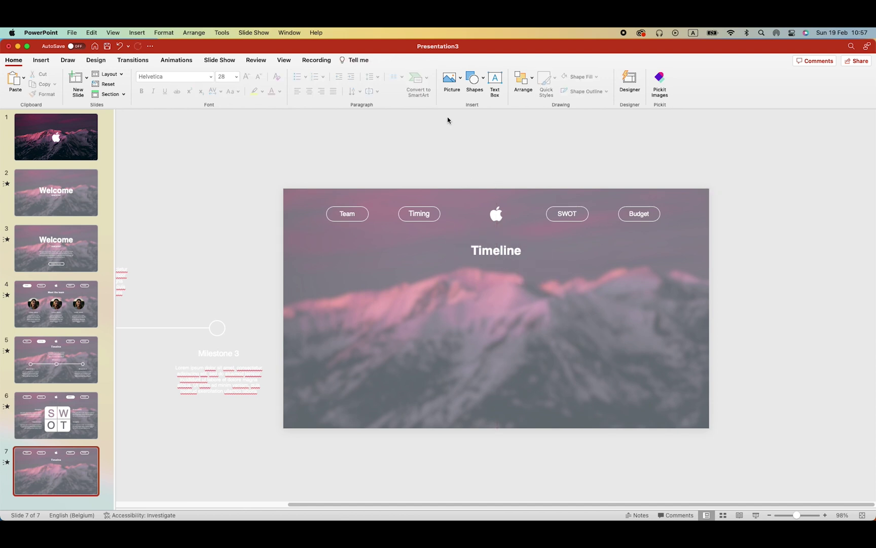
Draw a block arc about 9.4 cm wide below the heading and reshape it into a three-quarter ring
{"action": "left_click", "coordinate": [481, 81]}
{"action": "left_click", "coordinate": [518, 233]}
{"action": "mouse_move", "coordinate": [427, 297]}
{"action": "left_mouse_down"}
{"action": "mouse_move", "coordinate": [548, 370]}
{"action": "mouse_move", "coordinate": [547, 417]}
{"action": "left_mouse_up"}
{"action": "mouse_move", "coordinate": [519, 361]}
{"action": "left_mouse_down"}
{"action": "mouse_move", "coordinate": [534, 380]}
{"action": "mouse_move", "coordinate": [454, 383]}
{"action": "mouse_move", "coordinate": [488, 393]}
{"action": "left_mouse_up"}
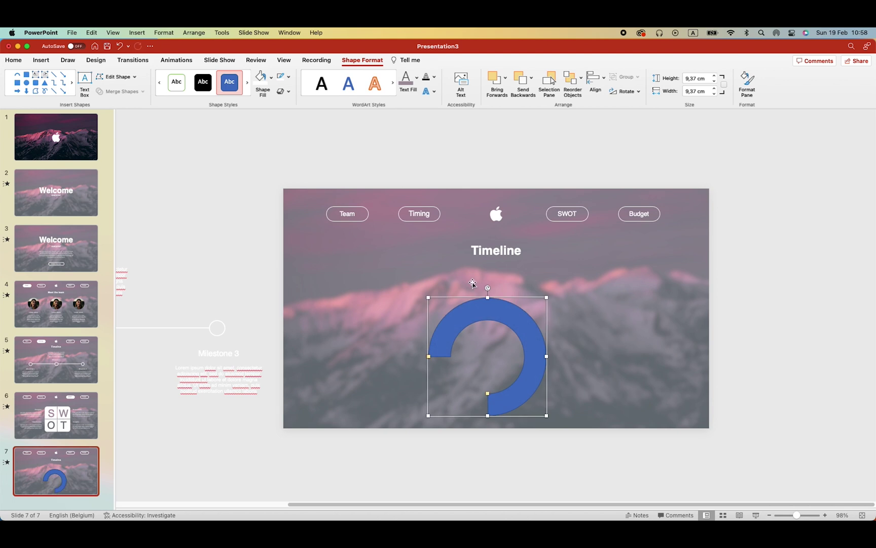
Fill the ring with white, scale it to about 8.2 cm and position it below the Timeline heading
{"action": "left_click", "coordinate": [261, 77]}
{"action": "left_click_drag", "start_coordinate": [546, 298], "coordinate": [532, 325]}
{"action": "left_click_drag", "start_coordinate": [516, 399], "coordinate": [537, 369]}
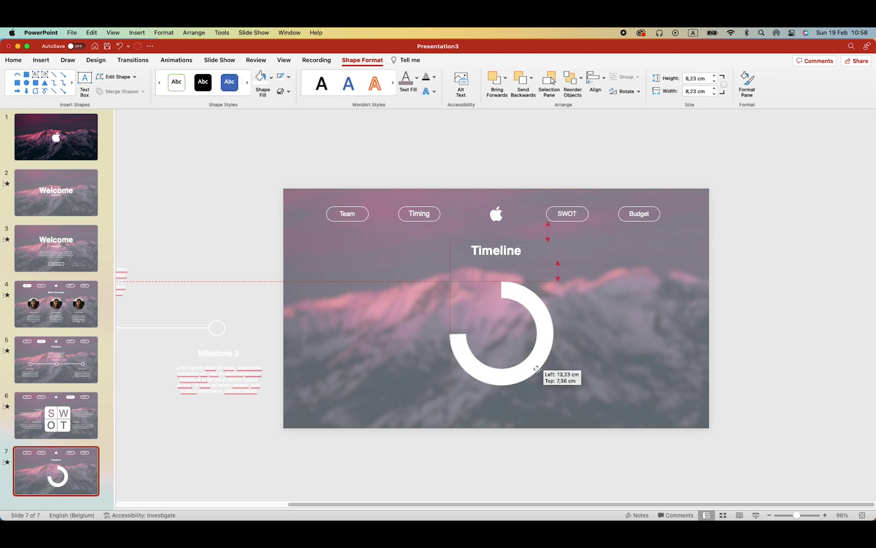
Copy the Timeline heading into the ring and change the copy's text to 75%
{"action": "left_click", "coordinate": [722, 317]}
{"action": "left_click_drag", "start_coordinate": [511, 255], "coordinate": [484, 343]}
{"action": "triple_click", "coordinate": [502, 348]}
{"action": "type", "text": "75%"}
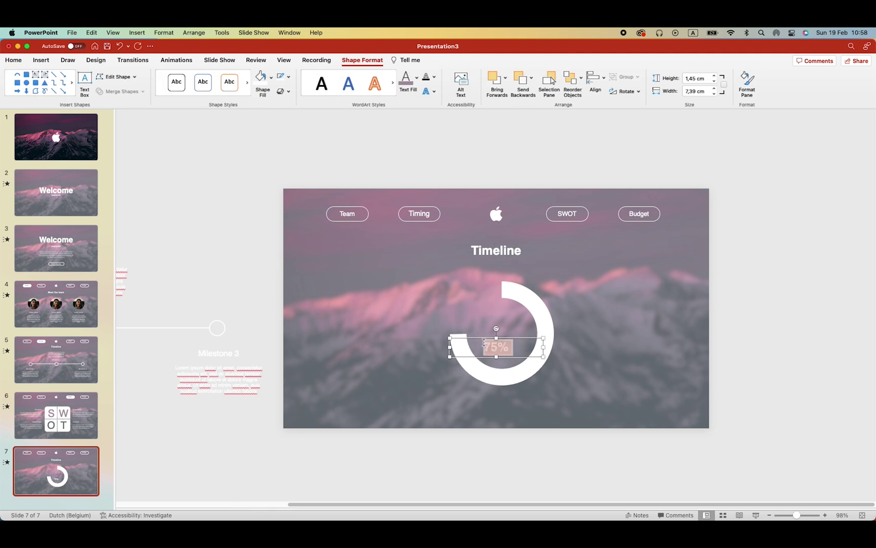
Enlarge the 75% label, make its percent sign smaller and centre the label inside the ring
{"action": "left_click", "coordinate": [13, 60]}
{"action": "left_click", "coordinate": [246, 76]}
{"action": "left_click", "coordinate": [247, 76]}
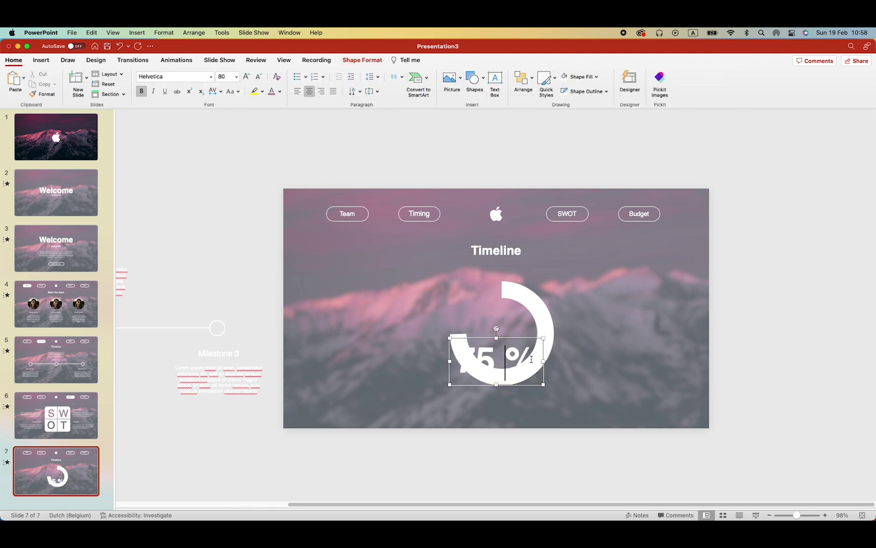
{"action": "left_click", "coordinate": [247, 76]}
{"action": "left_click", "coordinate": [258, 77]}
{"action": "left_click", "coordinate": [258, 77]}
{"action": "left_click", "coordinate": [257, 77]}
{"action": "left_click", "coordinate": [511, 355]}
{"action": "key", "text": "BackSpace"}
{"action": "left_click_drag", "start_coordinate": [517, 337], "coordinate": [524, 309]}
{"action": "left_click", "coordinate": [289, 389]}
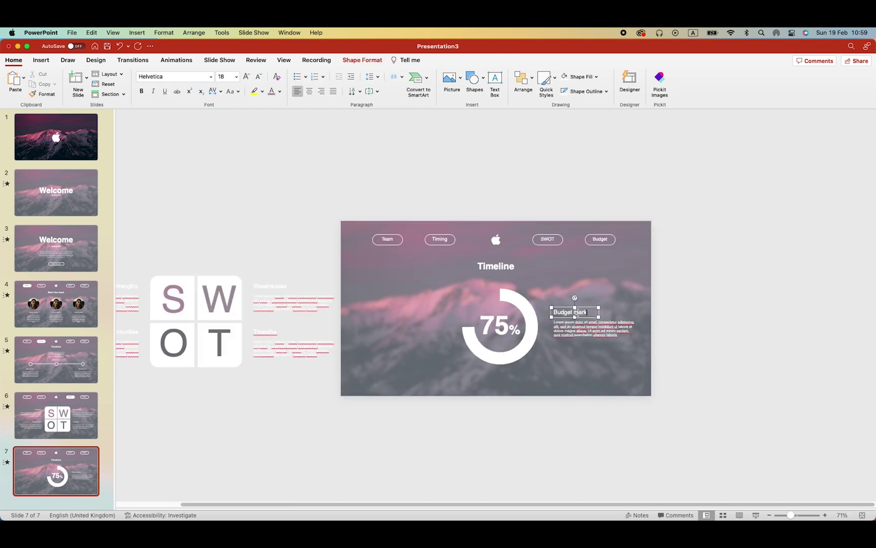
Duplicate the Budget margin heading and paragraph to the left of the ring and right-align their text and boxes
{"action": "left_click", "coordinate": [618, 337], "text": "shift"}
{"action": "left_click_drag", "start_coordinate": [618, 336], "coordinate": [431, 336]}
{"action": "left_click", "coordinate": [431, 357]}
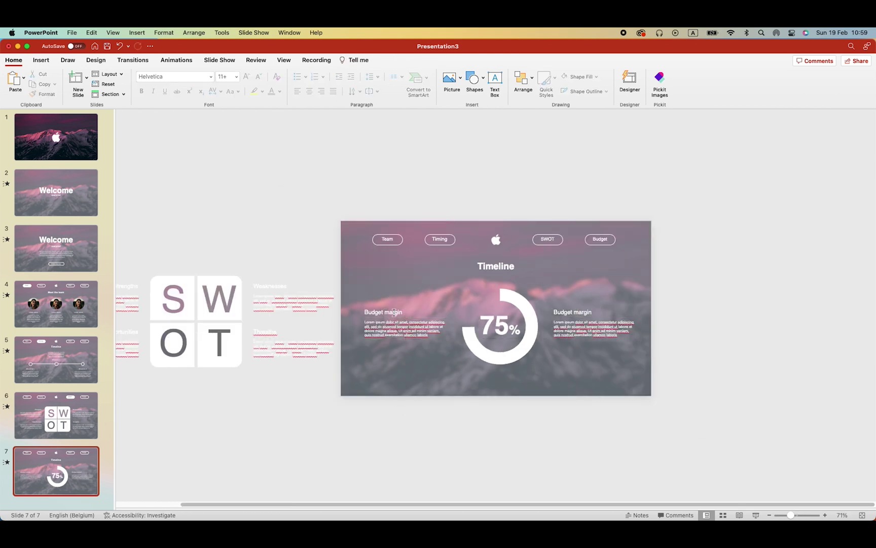
{"action": "left_click", "coordinate": [416, 330]}
{"action": "left_click", "coordinate": [387, 312], "text": "shift"}
{"action": "left_click", "coordinate": [522, 78]}
{"action": "left_click", "coordinate": [321, 91]}
{"action": "left_click", "coordinate": [321, 91]}
{"action": "left_click", "coordinate": [523, 77]}
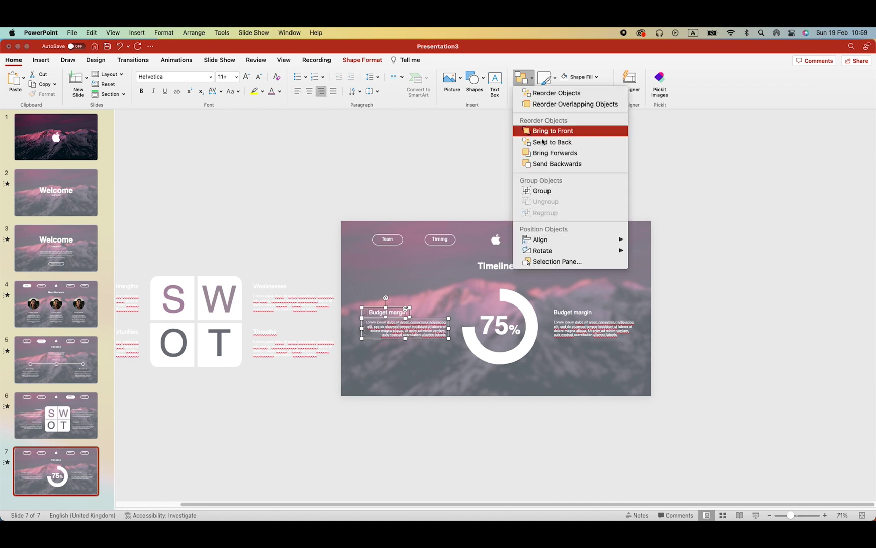
{"action": "mouse_move", "coordinate": [568, 240]}
{"action": "left_click", "coordinate": [667, 263]}
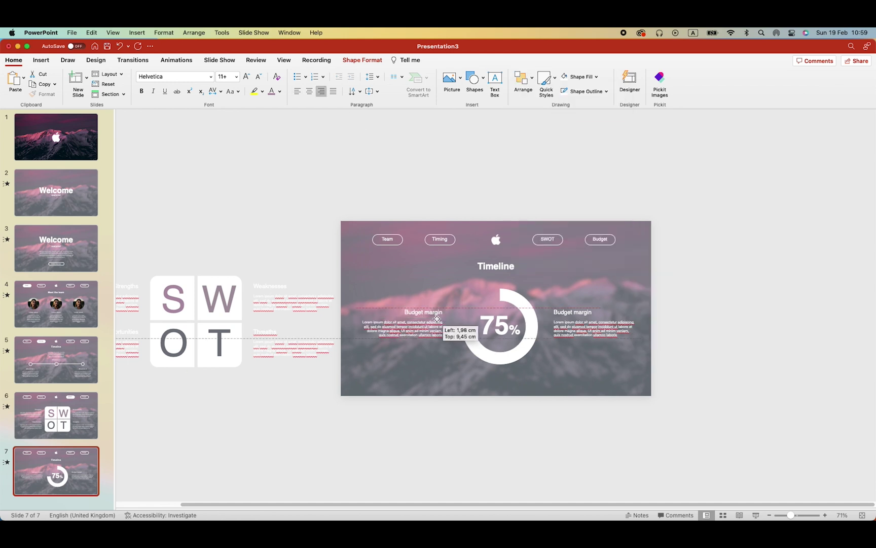
Change the heading left of the ring to Budget indication and shorten the paragraphs on both sides
{"action": "double_click", "coordinate": [435, 312]}
{"action": "left_click_drag", "start_coordinate": [398, 316], "coordinate": [450, 340]}
{"action": "key", "text": "BackSpace"}
{"action": "left_click_drag", "start_coordinate": [575, 335], "coordinate": [595, 335]}
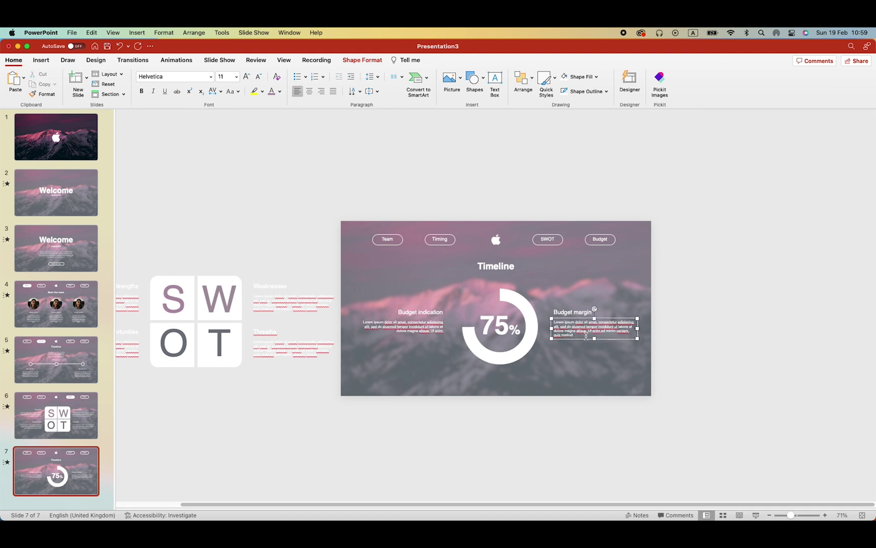
Nudge both text blocks slightly down and change the Timeline heading on slide 7 to Budget
{"action": "left_click", "coordinate": [682, 339]}
{"action": "left_click_drag", "start_coordinate": [682, 347], "coordinate": [356, 301]}
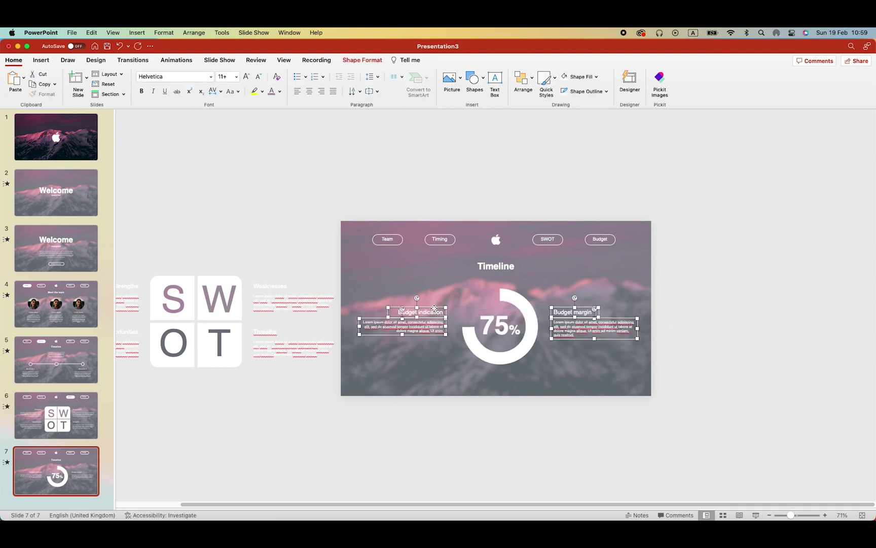
{"action": "key", "text": "Down"}
{"action": "type", "text": "dget"}
{"action": "left_click", "coordinate": [749, 349]}
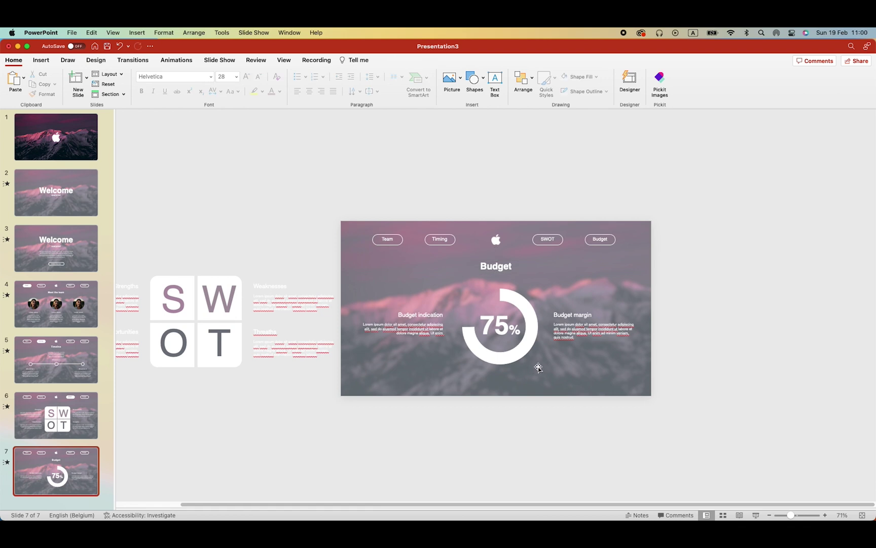
Copy all the budget content from slide 7 onto slide 6 and place it off the slide's right edge
{"action": "left_click_drag", "start_coordinate": [639, 367], "coordinate": [320, 252]}
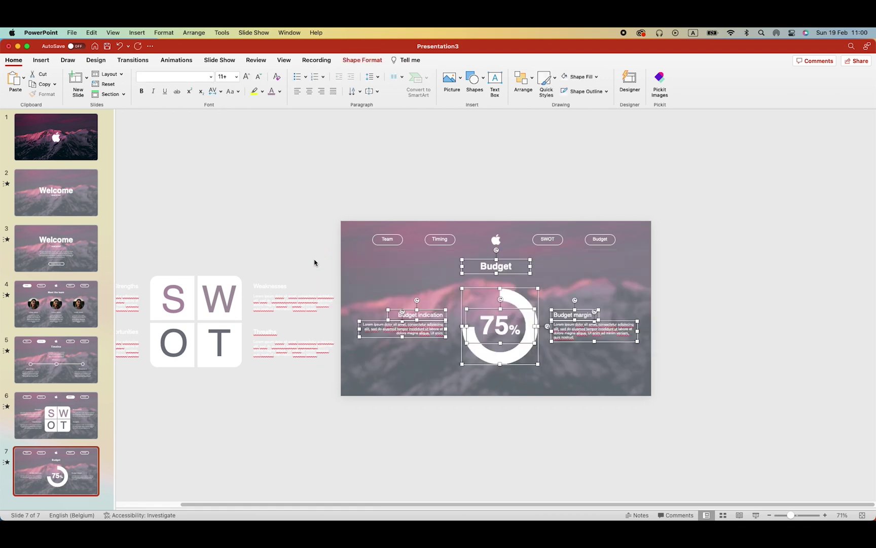
{"action": "left_click", "coordinate": [96, 421]}
{"action": "key", "text": "super+v"}
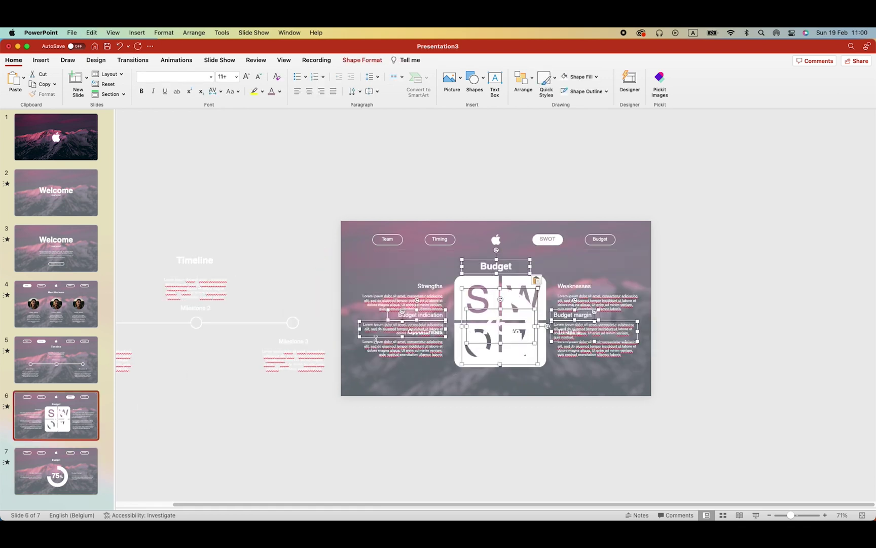
{"action": "left_click_drag", "start_coordinate": [375, 339], "coordinate": [677, 328]}
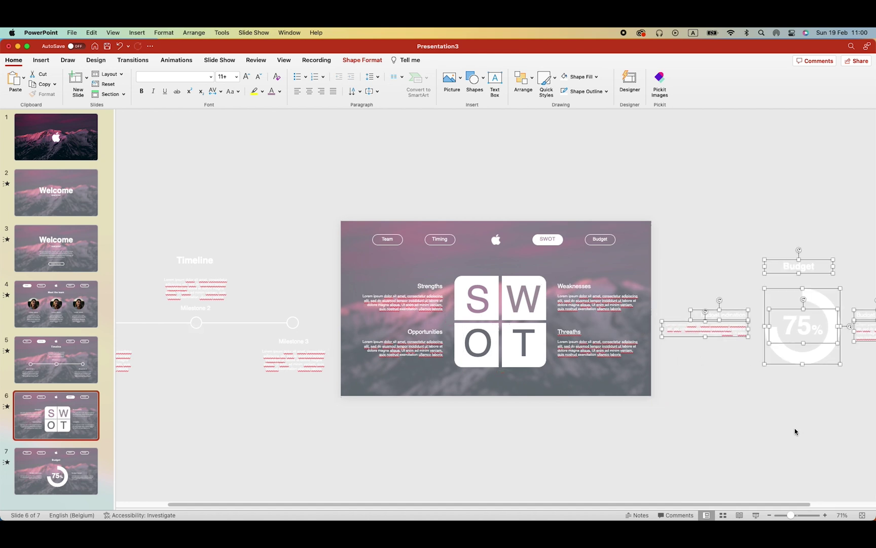
{"action": "left_click", "coordinate": [794, 432]}
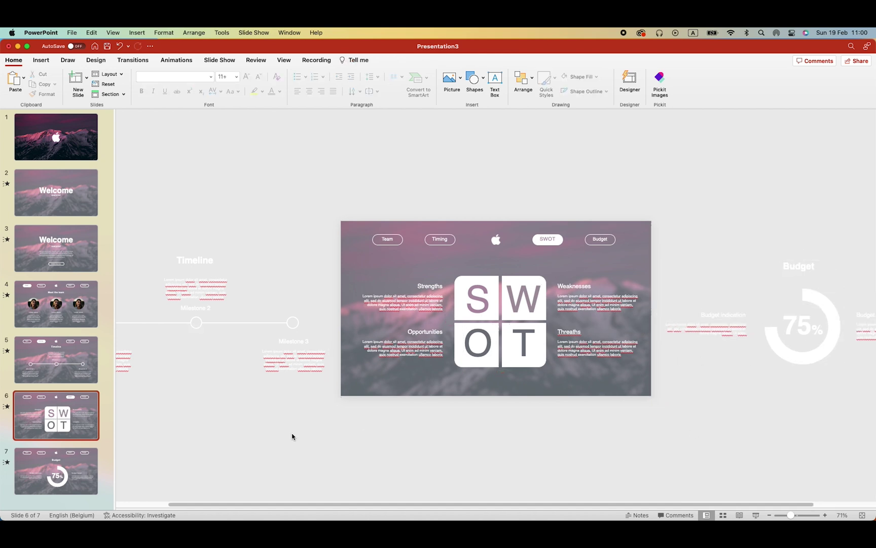
Apply the Morph transition to slides 2 through 7
{"action": "left_click", "coordinate": [73, 460]}
{"action": "left_click", "coordinate": [71, 211], "text": "shift"}
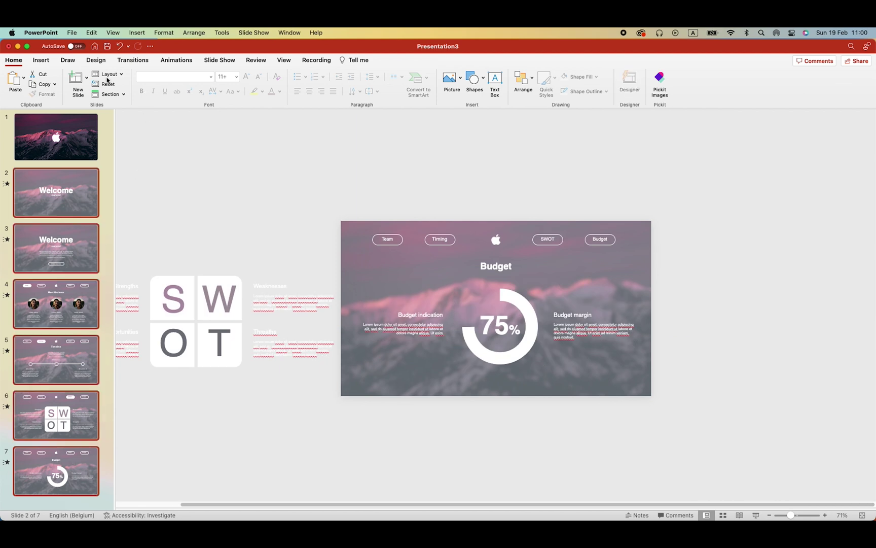
{"action": "left_click", "coordinate": [128, 61]}
{"action": "left_click", "coordinate": [107, 86]}
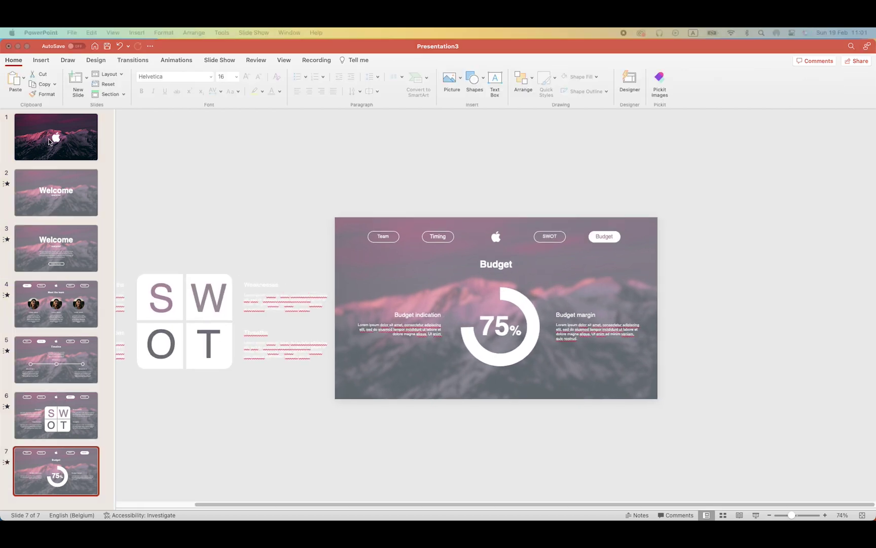
Place a copy of the opening Apple logo slide at the end of the deck as slide 8
{"action": "left_click", "coordinate": [49, 142]}
{"action": "left_click_drag", "start_coordinate": [67, 153], "coordinate": [74, 511]}
{"action": "left_click", "coordinate": [133, 60]}
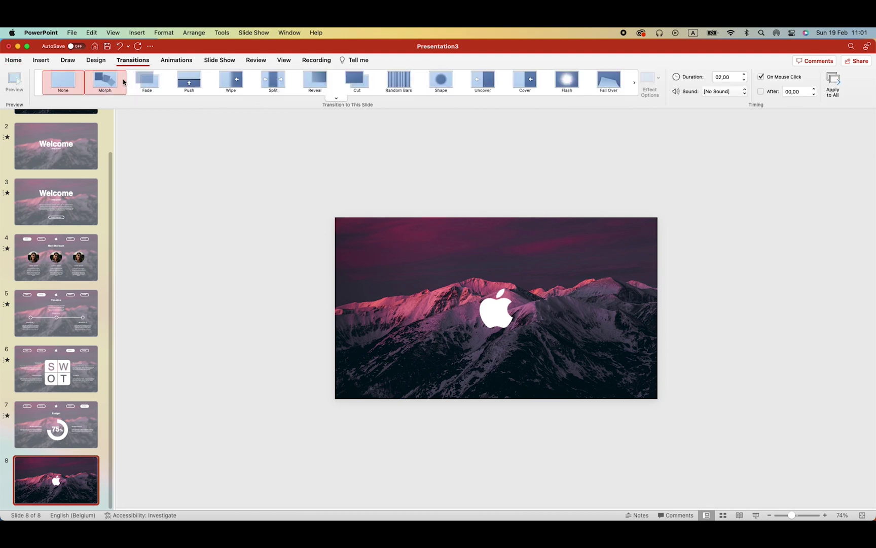
{"action": "left_click", "coordinate": [147, 81]}
{"action": "key", "text": "super+z"}
{"action": "key", "text": "super+z"}
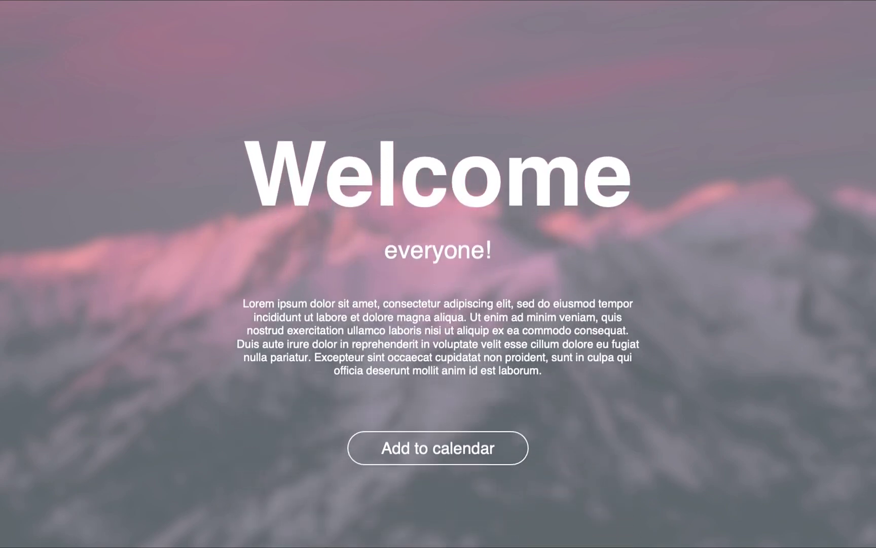
Play the slideshow from the Welcome slide through Team, Timeline, SWOT and Budget to check the Morph transitions
{"action": "key", "text": "Right"}
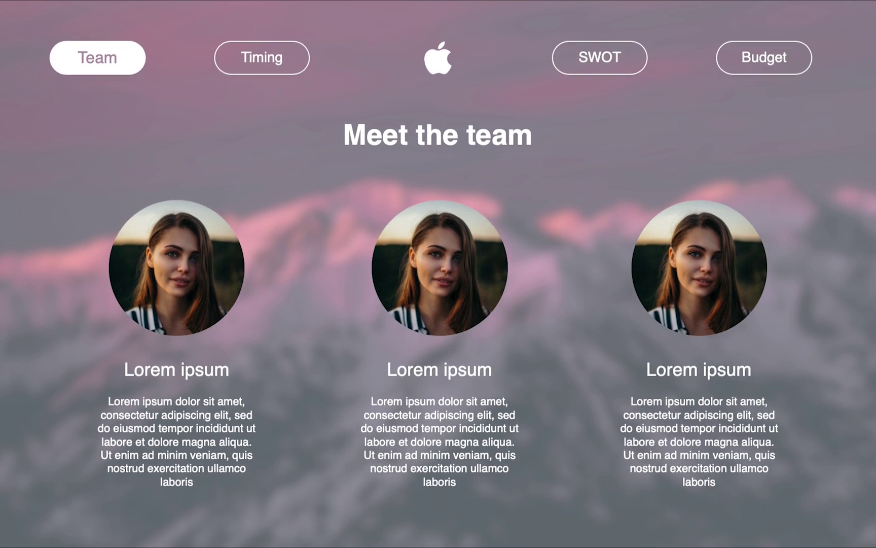
{"action": "key", "text": "Right"}
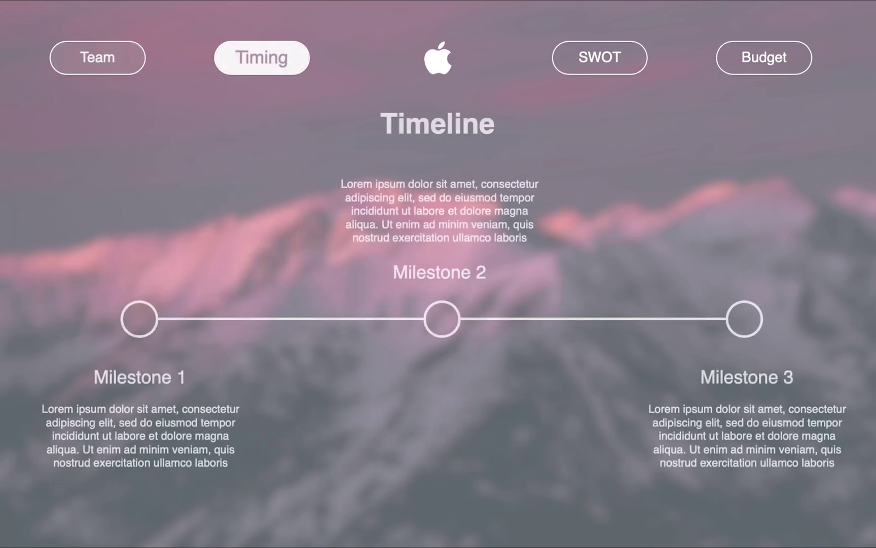
{"action": "key", "text": "Right"}
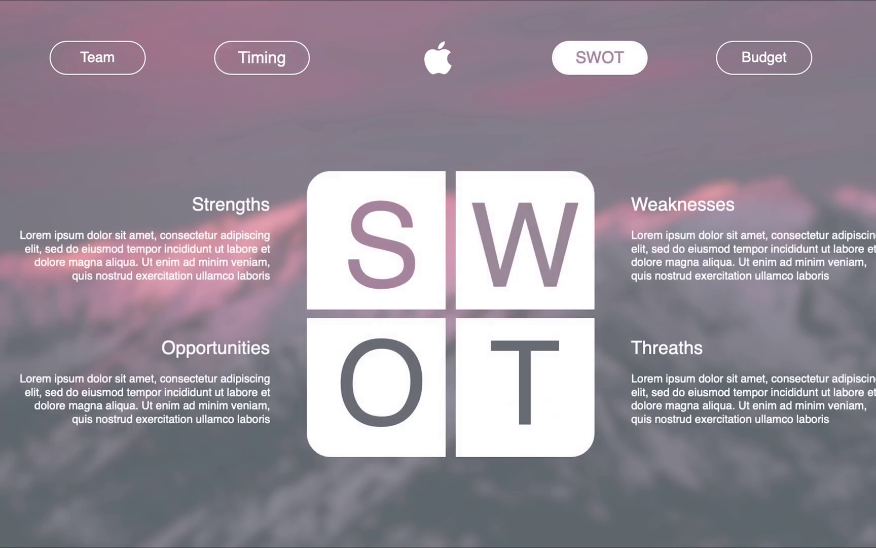
{"action": "key", "text": "Right"}
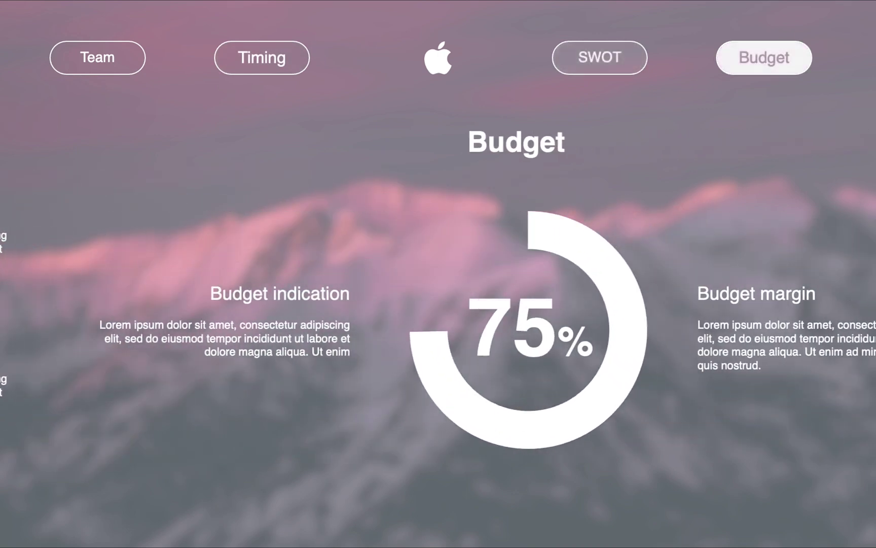